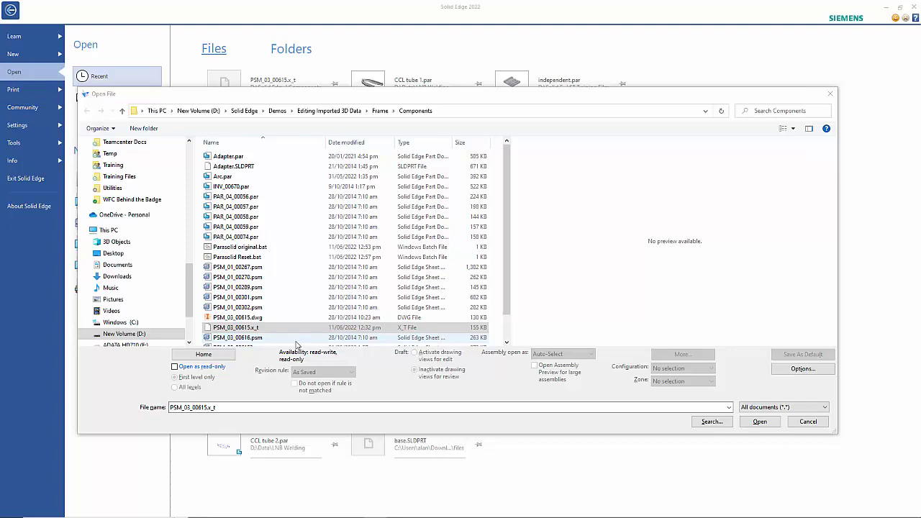
# - Import PSM_03_00615.x_t as a new part from the ISO metric sheet metal template
pyautogui.click(240, 330)
pyautogui.click(760, 422)
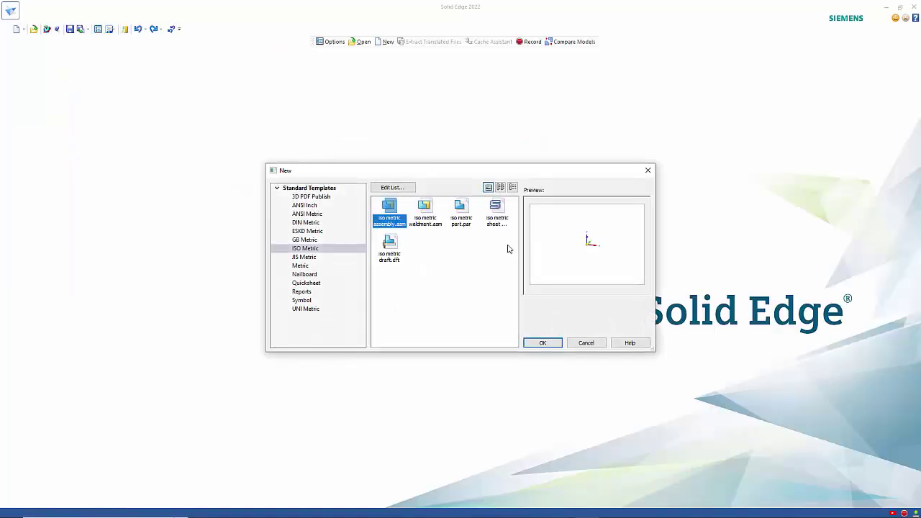
pyautogui.doubleClick(497, 212)
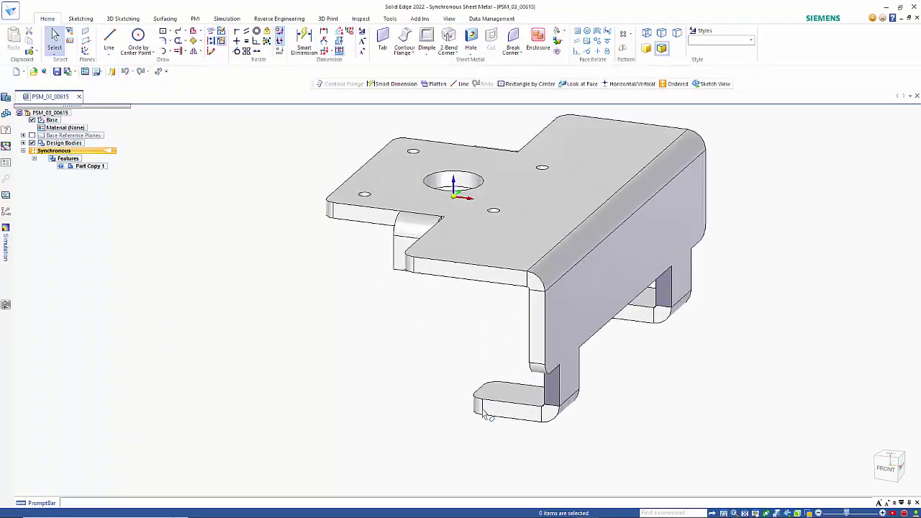
# - Orbit and zoom out to inspect the part's lower flanges and underside
pyautogui.moveTo(448, 281); pyautogui.dragTo(535, 293, button='middle')
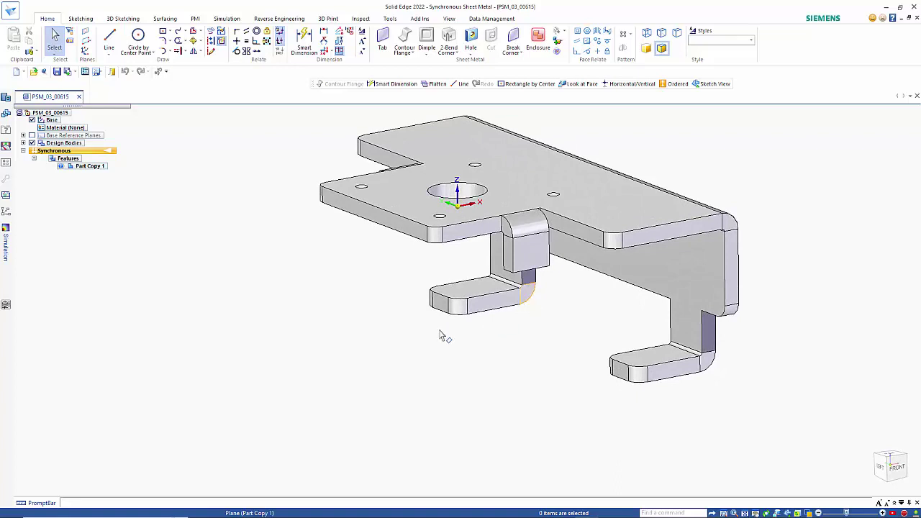
pyautogui.scroll(-2, 420, 344)
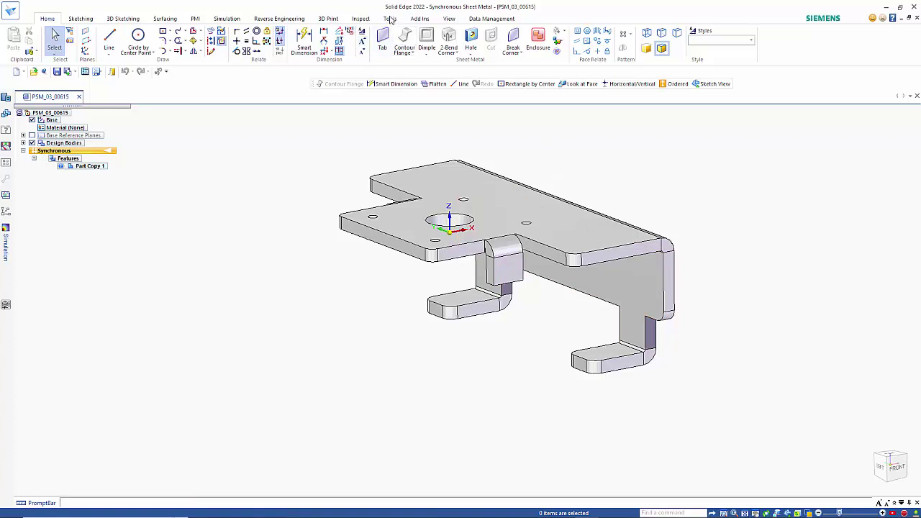
# - Run Thin Part to Sheet Metal with the top face as the base face
pyautogui.click(389, 19)
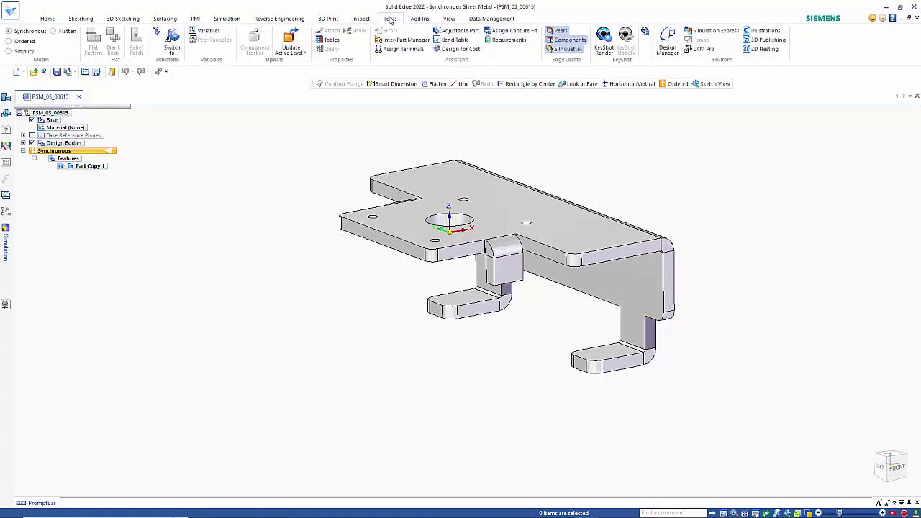
pyautogui.click(158, 34)
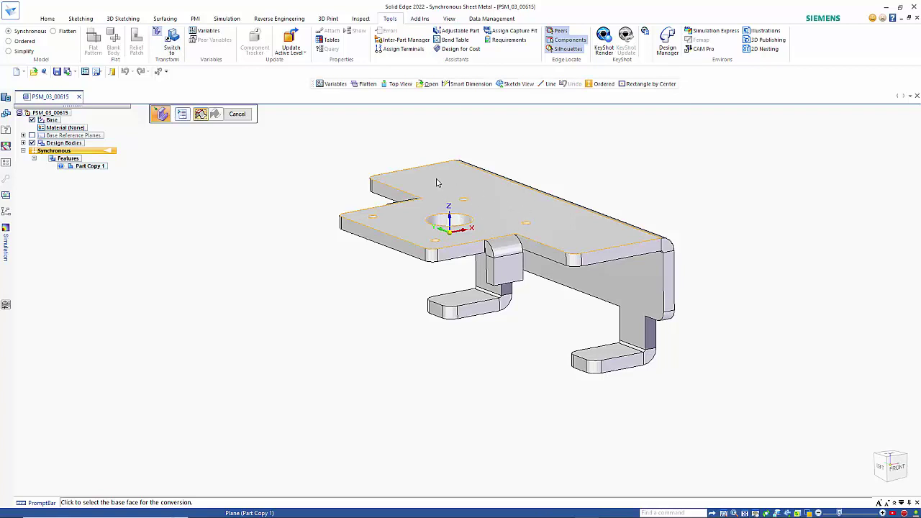
pyautogui.click(437, 183)
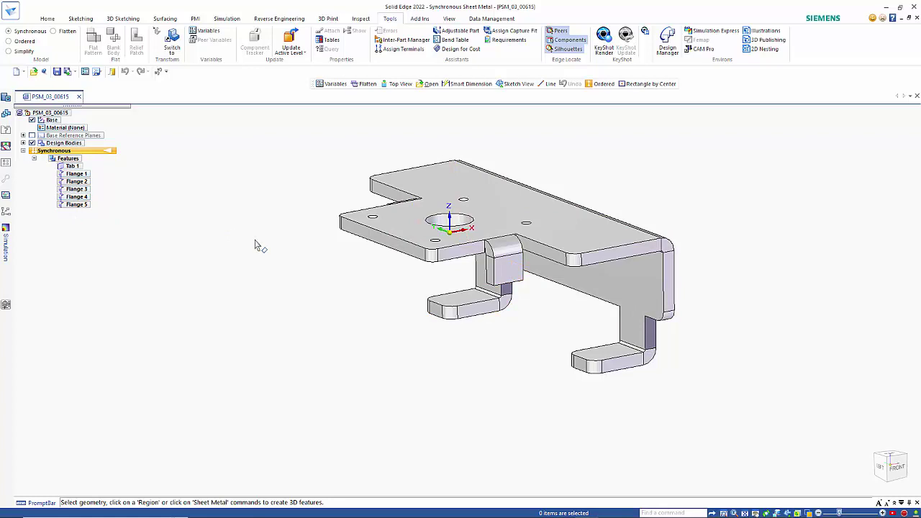
# - Check Flange 3's bend radius, then show the Variable Table with thickness 6 mm and bend radius 1 mm
pyautogui.moveTo(255, 245); pyautogui.dragTo(278, 252, button='middle')
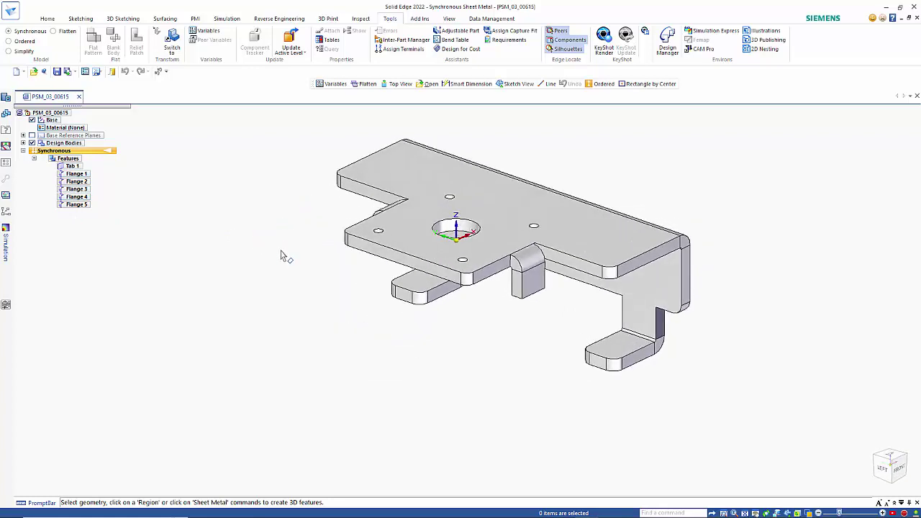
pyautogui.click(620, 344)
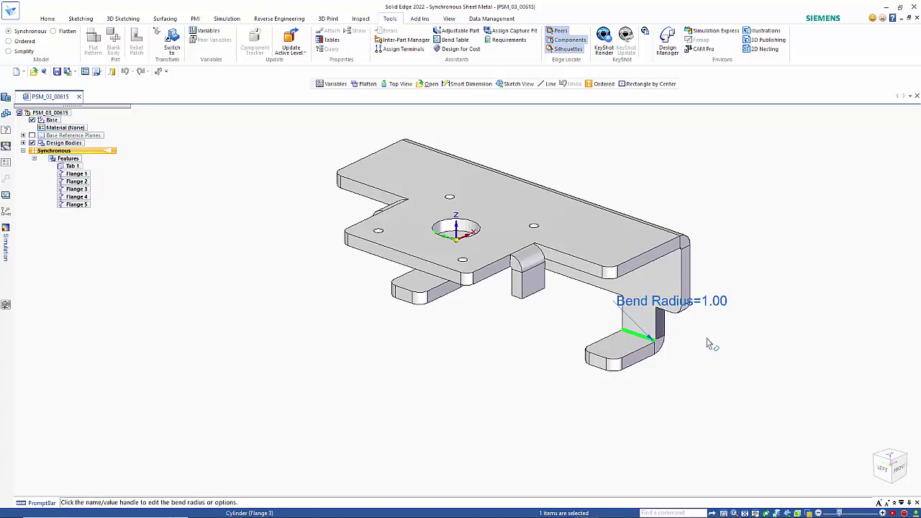
pyautogui.press('Escape')
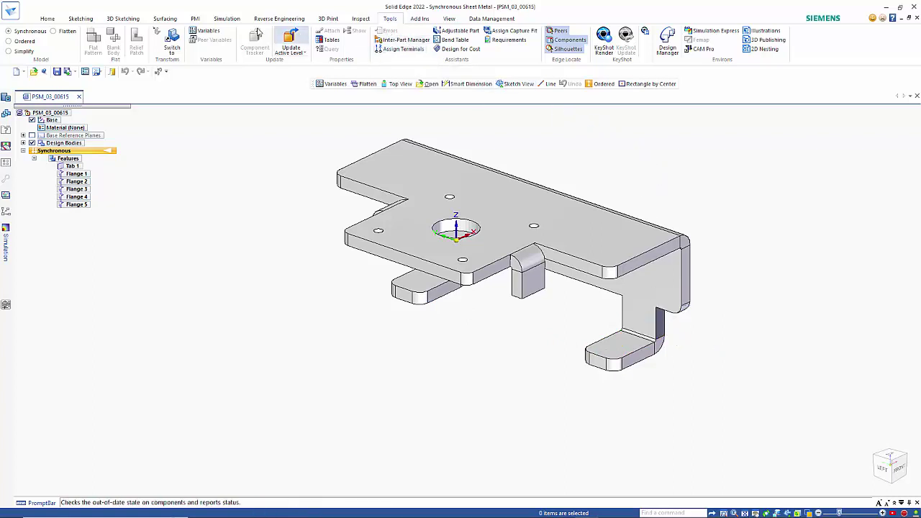
pyautogui.click(208, 30)
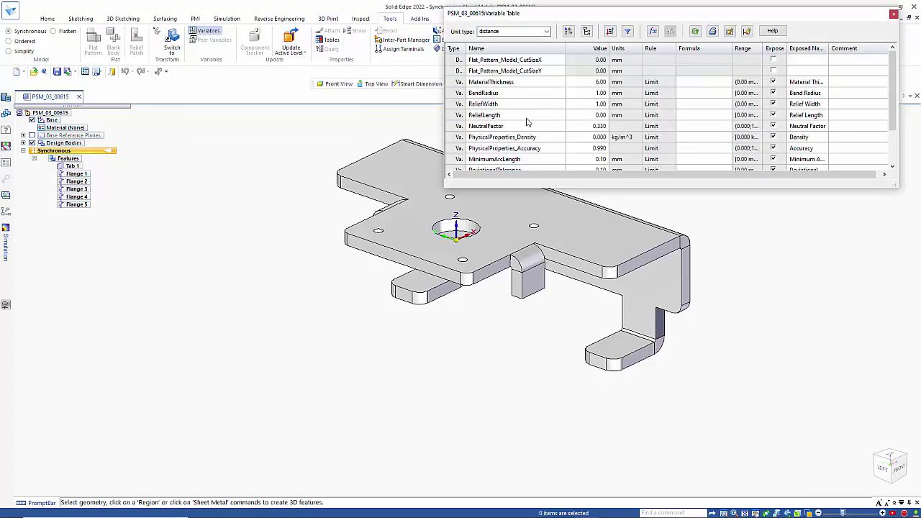
# - Change MaterialThickness to 5 and BendRadius to 2 in the Variable Table, then close it
pyautogui.click(587, 83)
pyautogui.write('5')
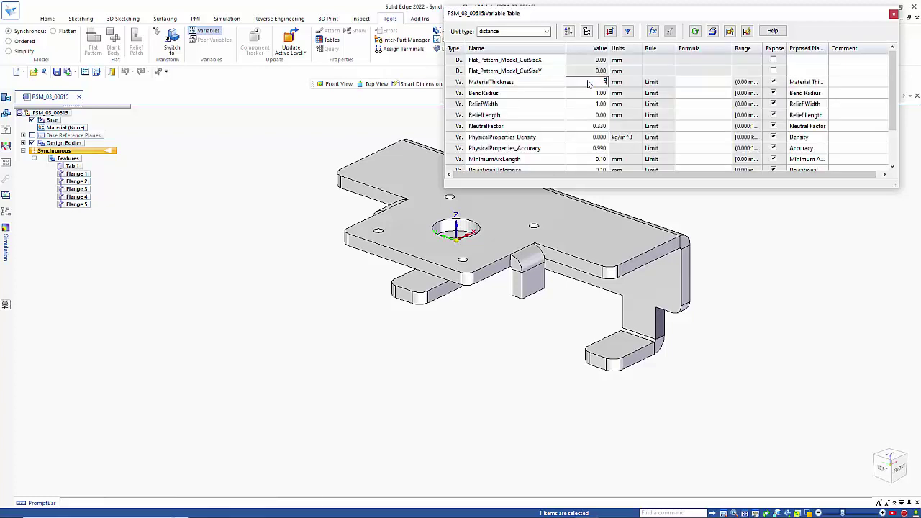
pyautogui.click(599, 93)
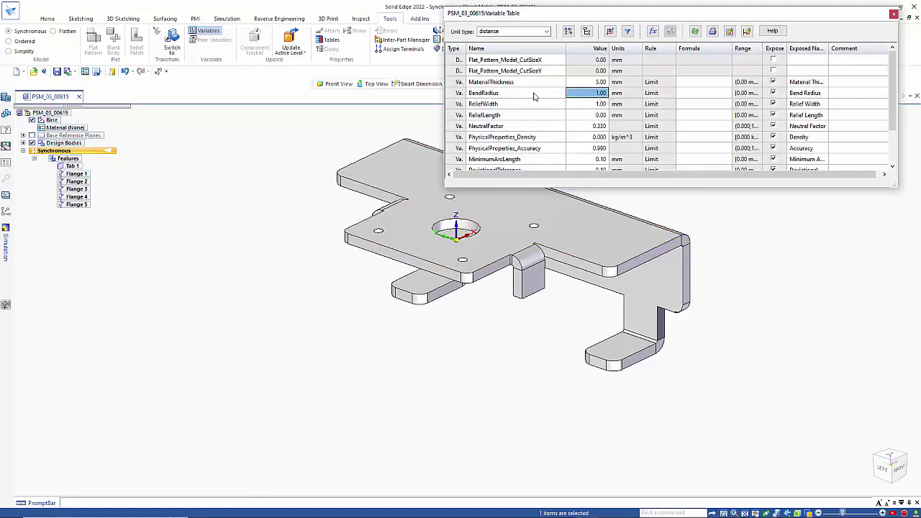
pyautogui.write('2')
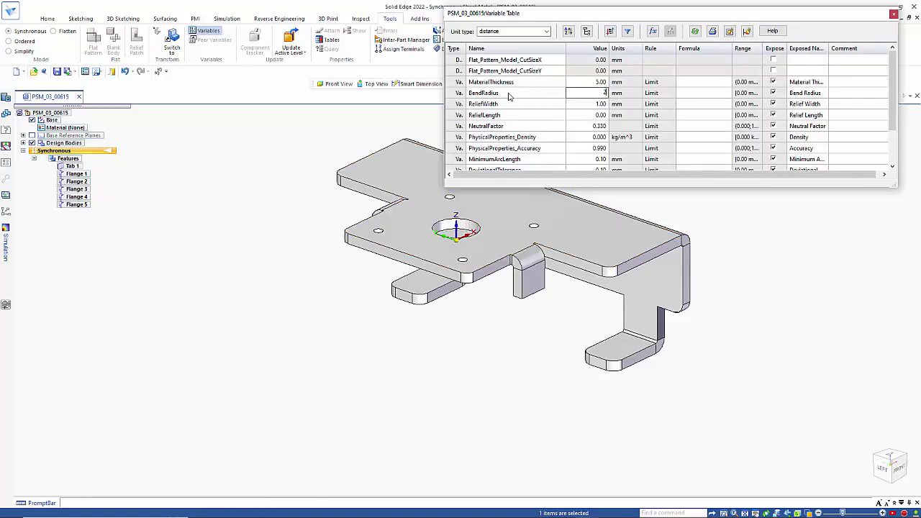
pyautogui.press('Return')
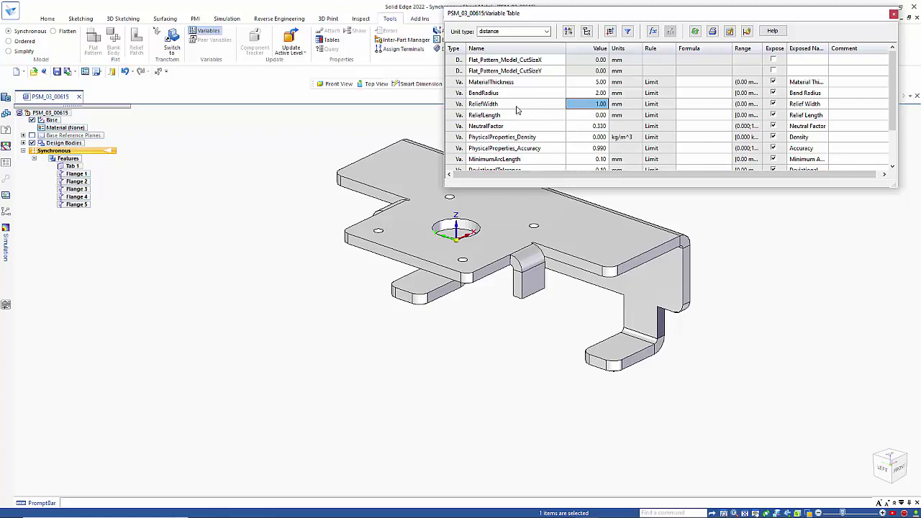
pyautogui.click(893, 13)
# - In Front view, rotate the bottom flange 10 degrees about its bend edge with the steering wheel
pyautogui.moveTo(761, 193)
pyautogui.mouseDown(button='middle')
pyautogui.moveTo(750, 245)
pyautogui.moveTo(760, 175)
pyautogui.mouseUp(button='middle')
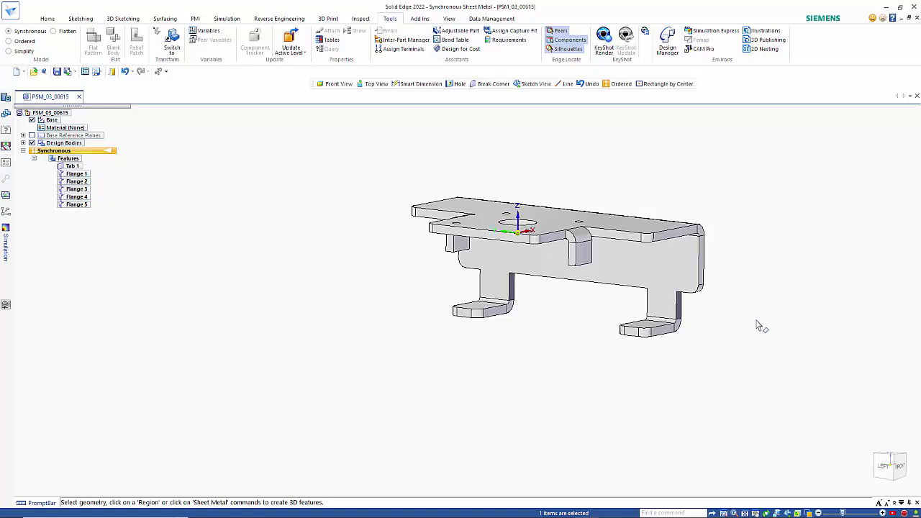
pyautogui.click(901, 471)
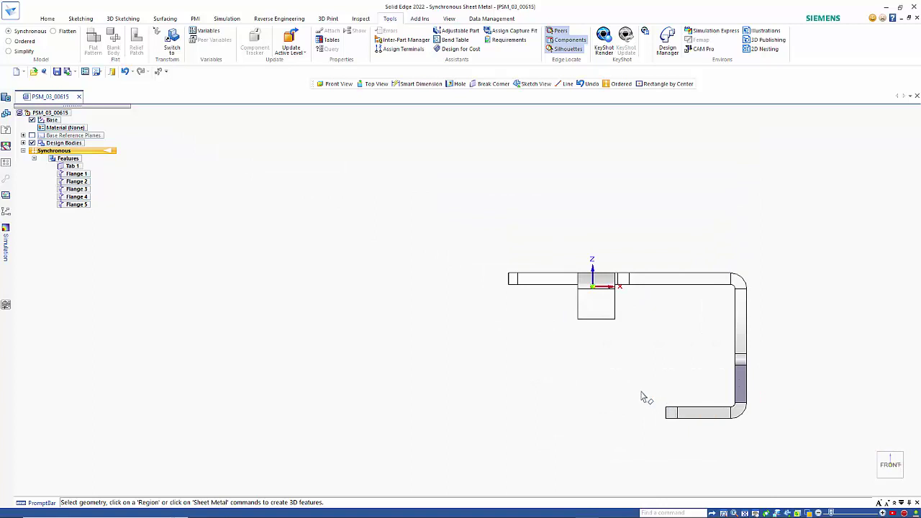
pyautogui.moveTo(641, 393); pyautogui.dragTo(773, 448)
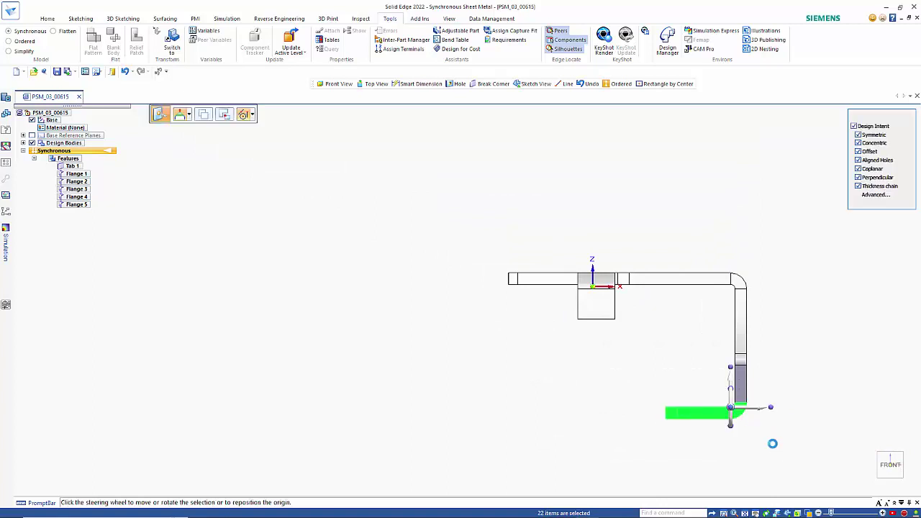
pyautogui.click(732, 408)
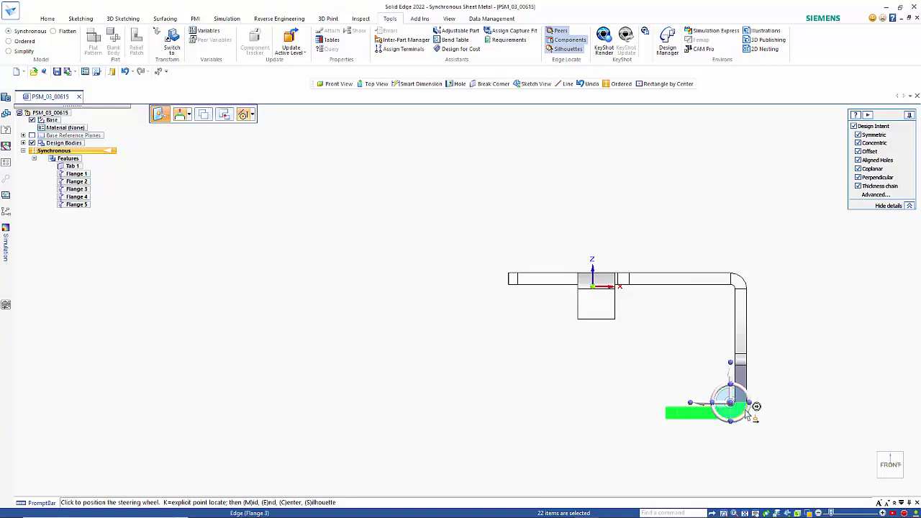
pyautogui.click(750, 411)
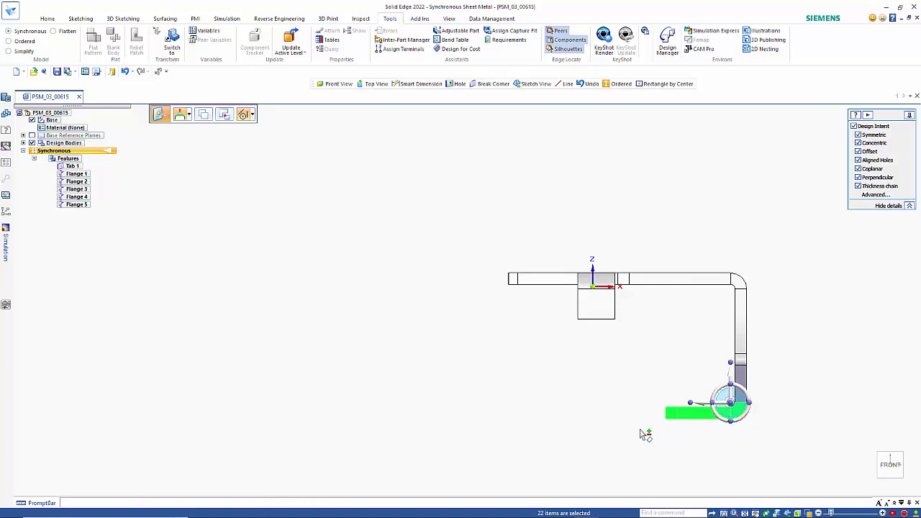
pyautogui.click(722, 391)
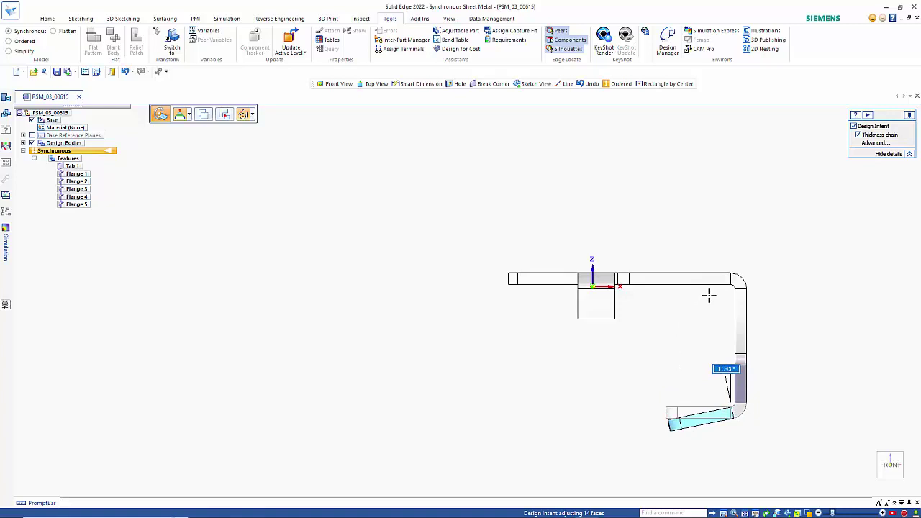
pyautogui.write('10')
pyautogui.press('Return')
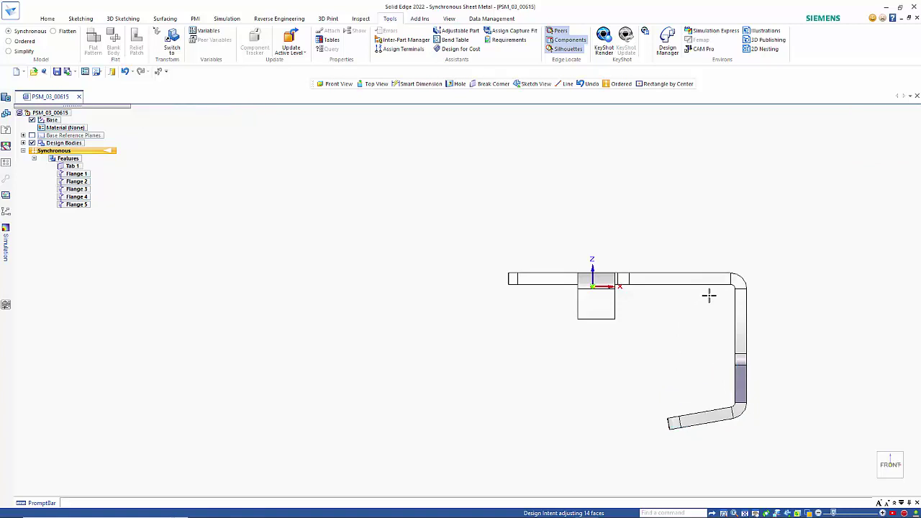
pyautogui.moveTo(679, 380); pyautogui.dragTo(695, 400, button='middle')
# - Pick the Flange 2 face of the right-hand tab via QuickPick and move it 5.17 mm
pyautogui.click(597, 421)
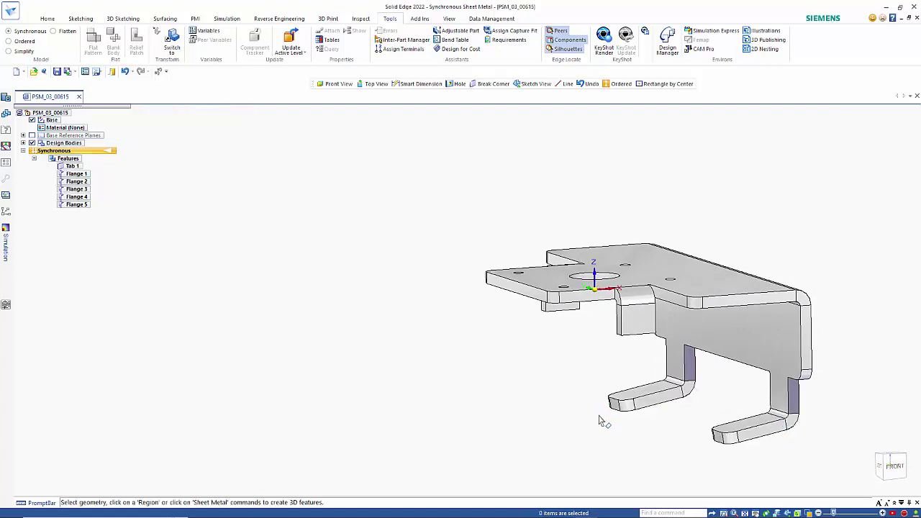
pyautogui.moveTo(586, 424); pyautogui.dragTo(729, 350, button='middle')
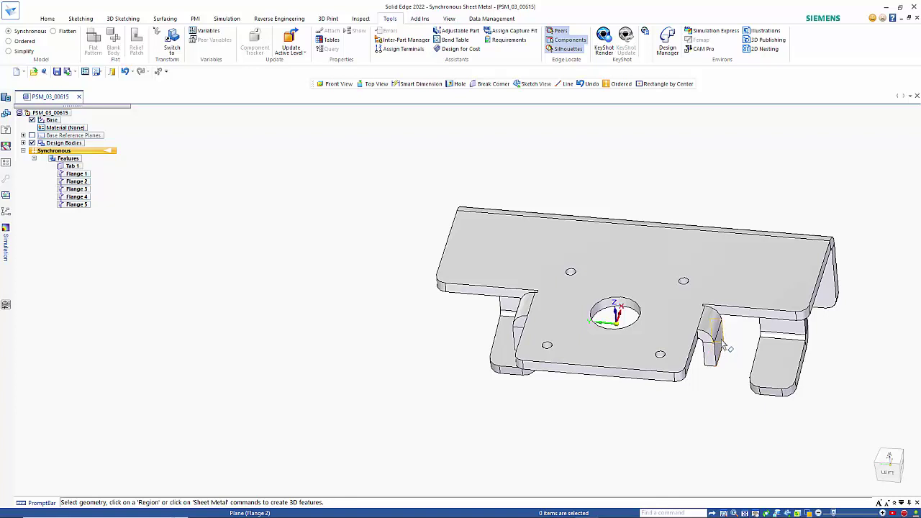
pyautogui.scroll(3, 722, 347)
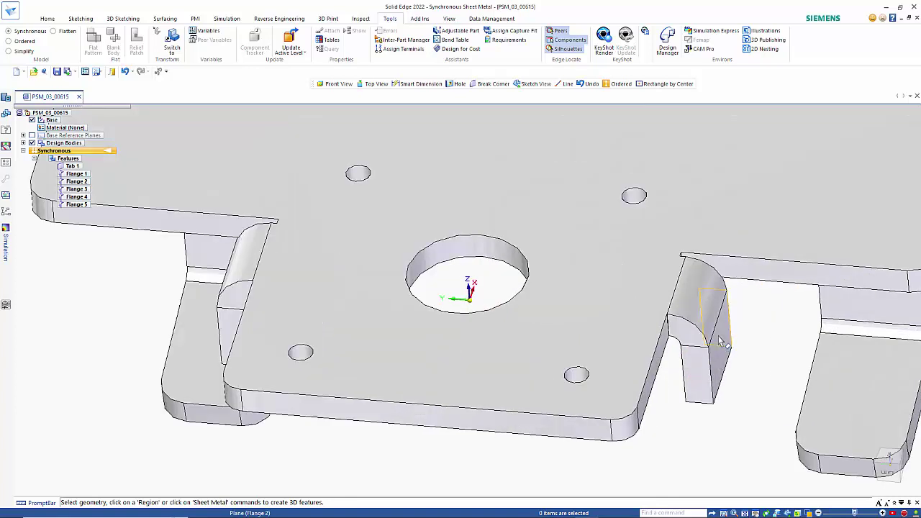
pyautogui.rightClick(718, 341)
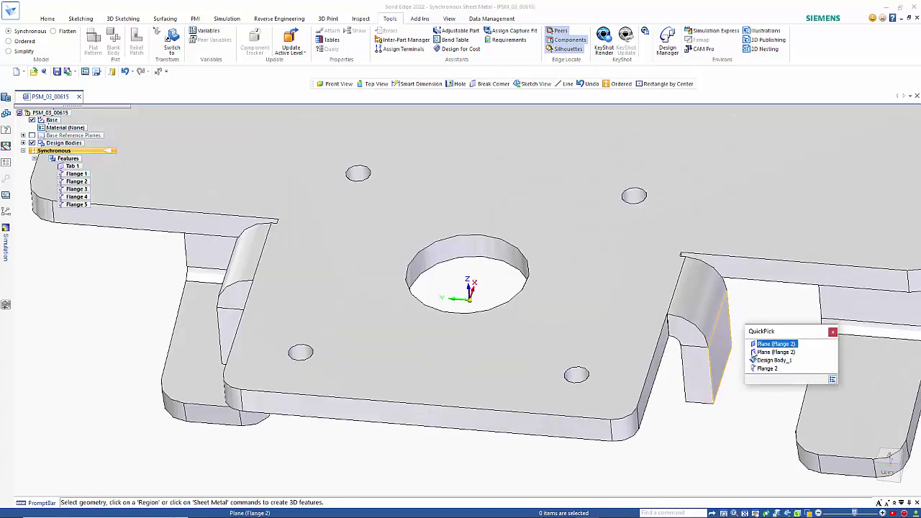
pyautogui.click(730, 381)
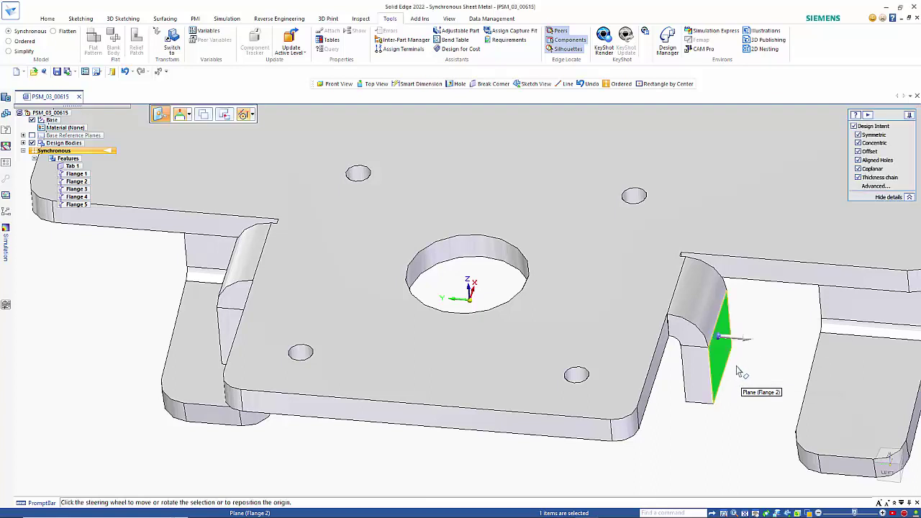
pyautogui.click(745, 345)
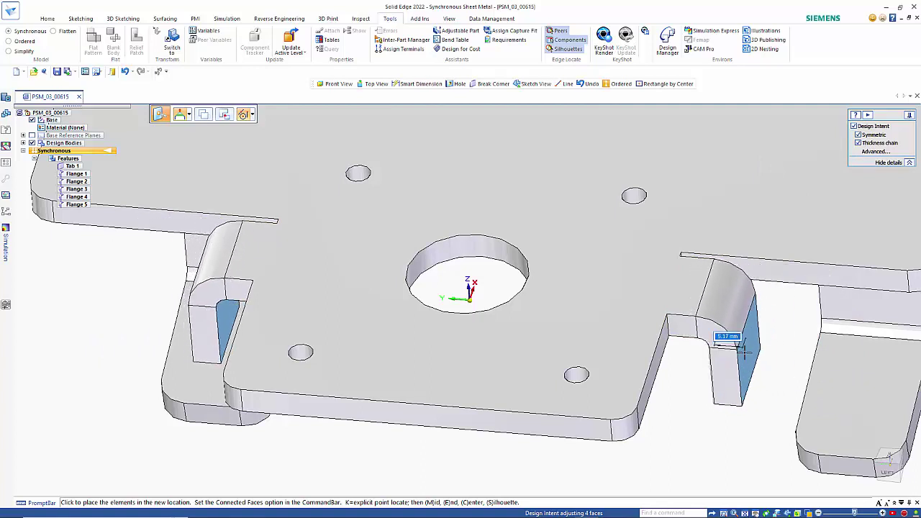
pyautogui.click(743, 351)
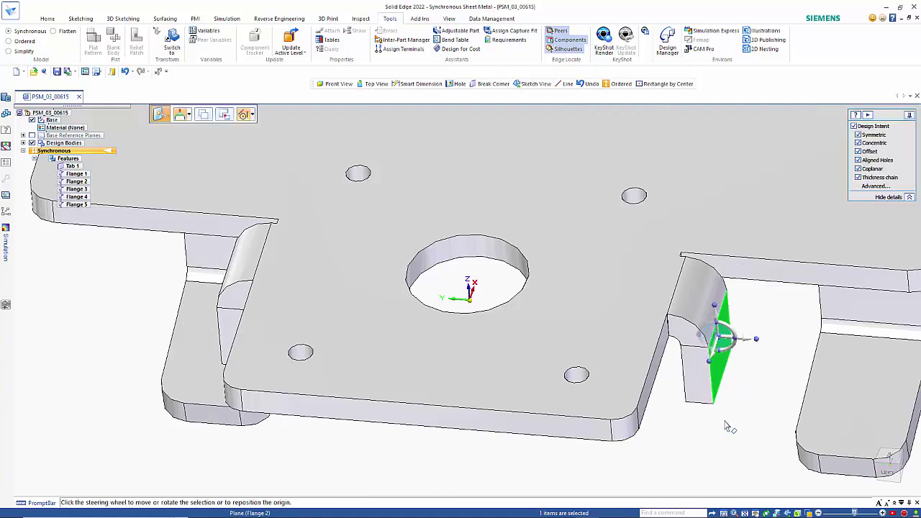
# - In Top view, box-select the lower tab faces and slide the tab 3.91 mm along the edge
pyautogui.hotkey('ctrl', 't')
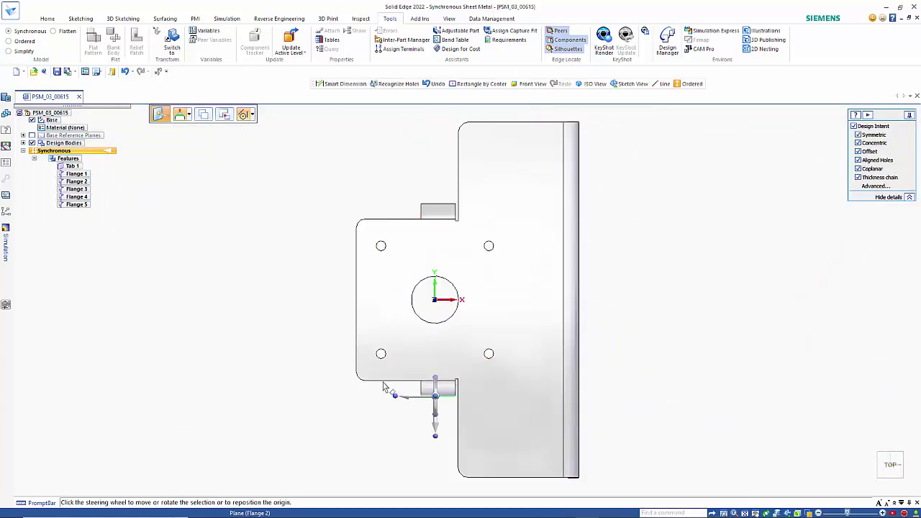
pyautogui.moveTo(323, 365); pyautogui.dragTo(473, 406)
pyautogui.moveTo(432, 422); pyautogui.dragTo(580, 328, button='middle')
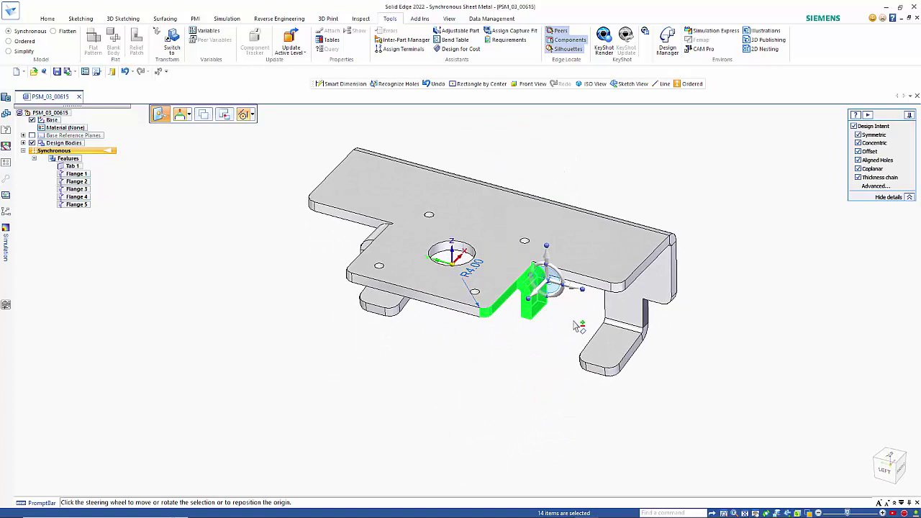
pyautogui.click(553, 282)
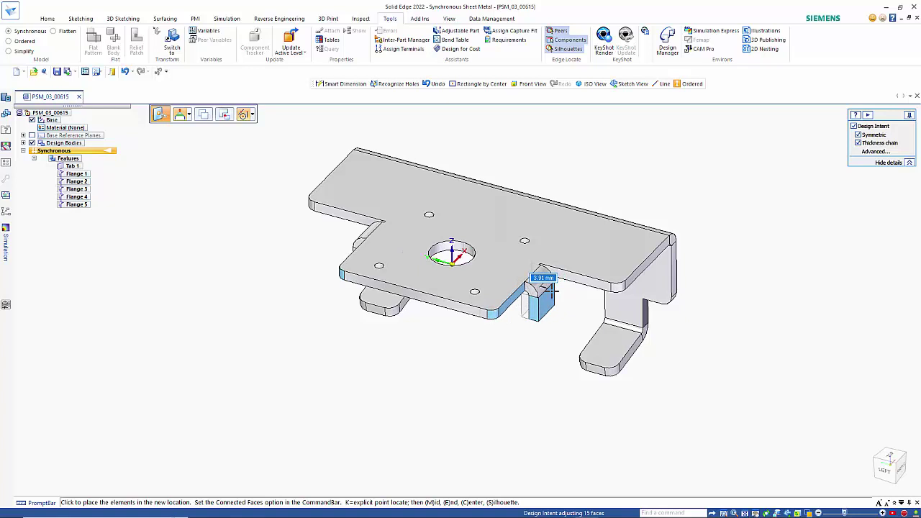
pyautogui.click(551, 288)
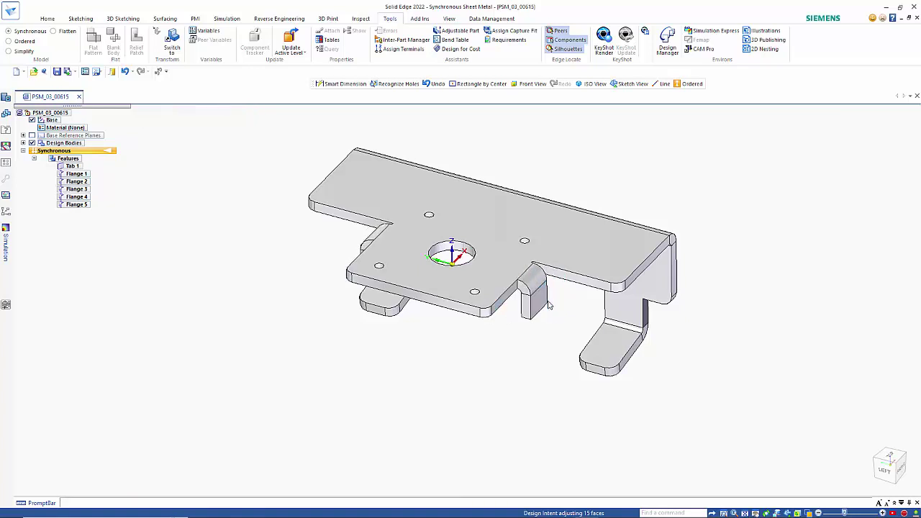
pyautogui.click(492, 415)
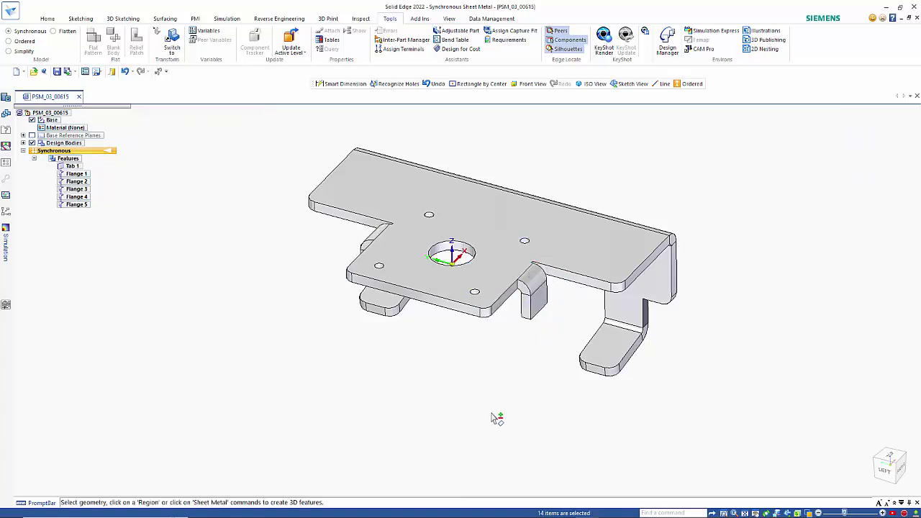
pyautogui.moveTo(494, 402); pyautogui.dragTo(516, 364, button='middle')
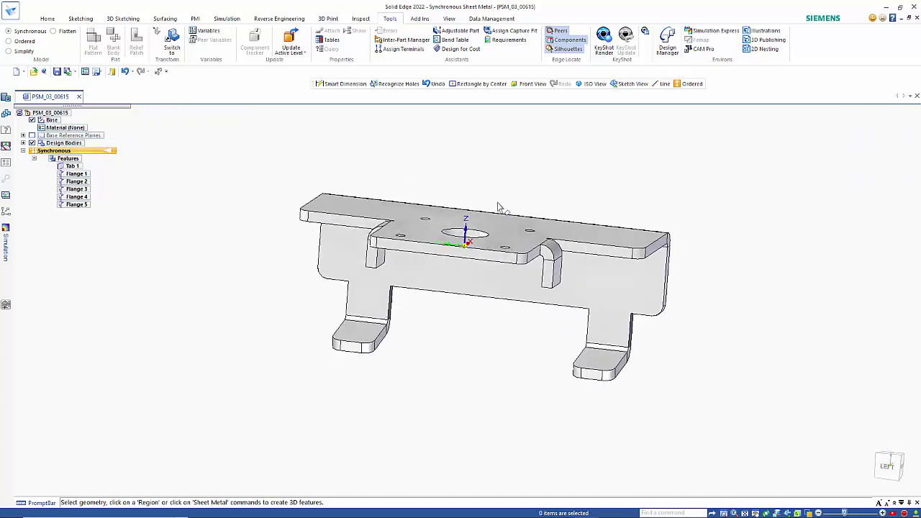
# - Place a Smart Dimension of 79,1 between the two flange edges and lock it
pyautogui.click(47, 18)
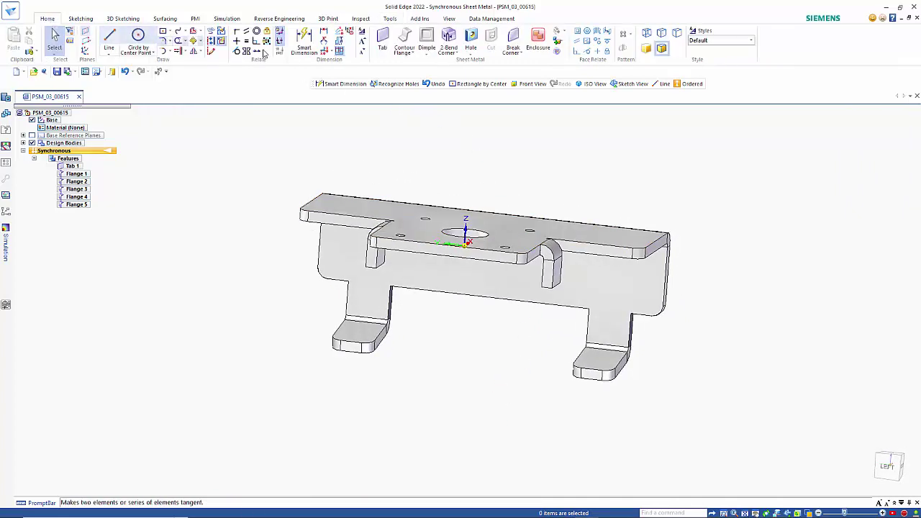
pyautogui.click(304, 40)
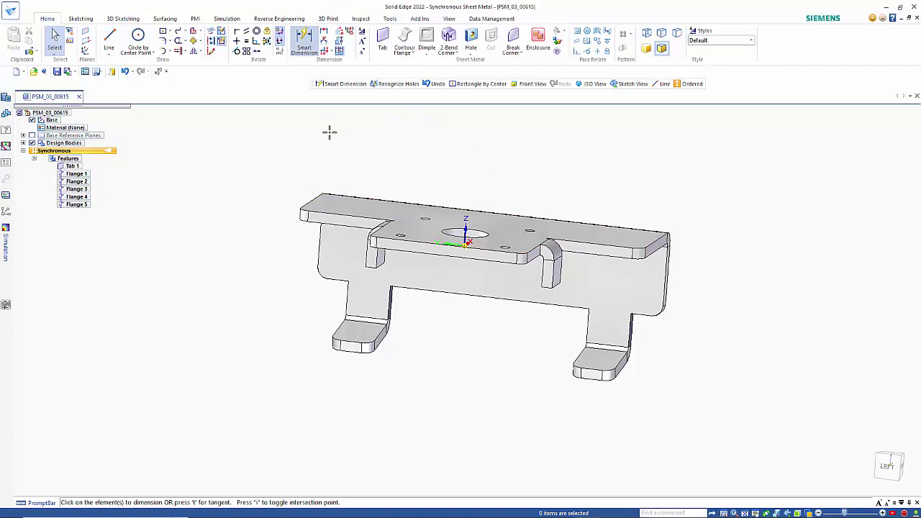
pyautogui.click(392, 270)
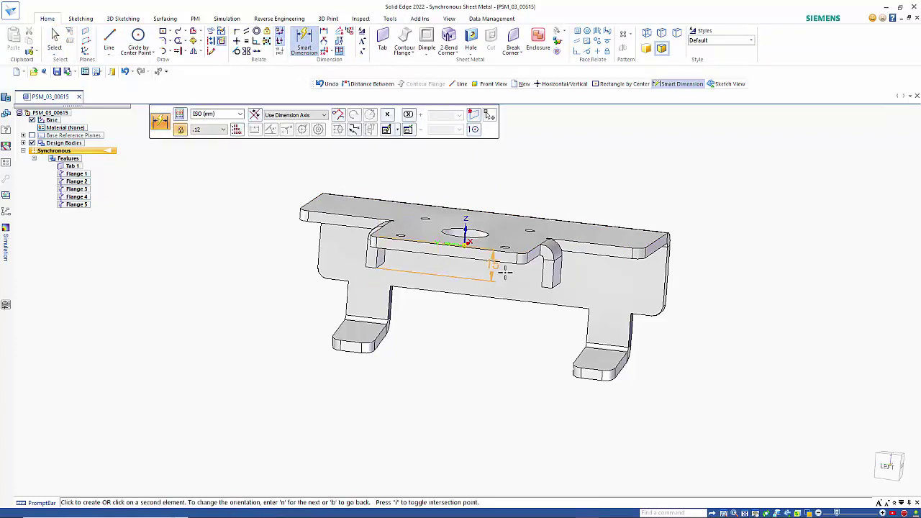
pyautogui.click(542, 268)
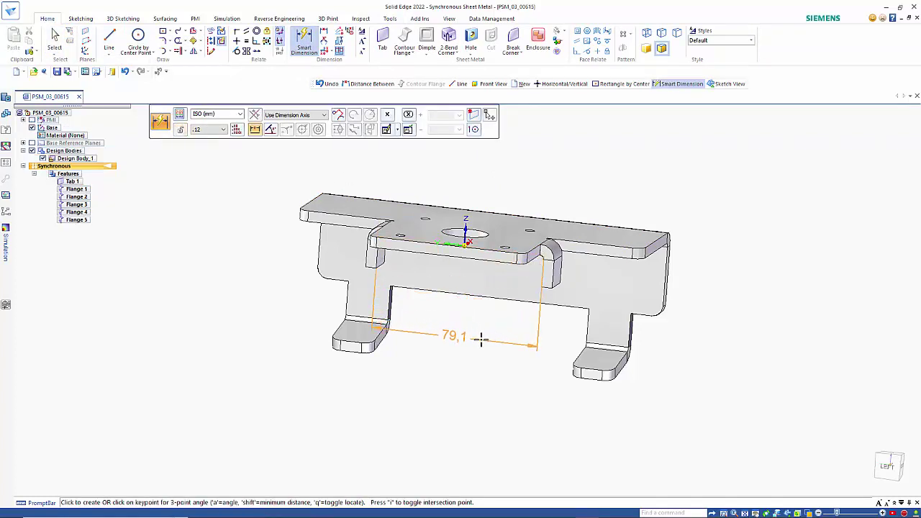
pyautogui.click(469, 401)
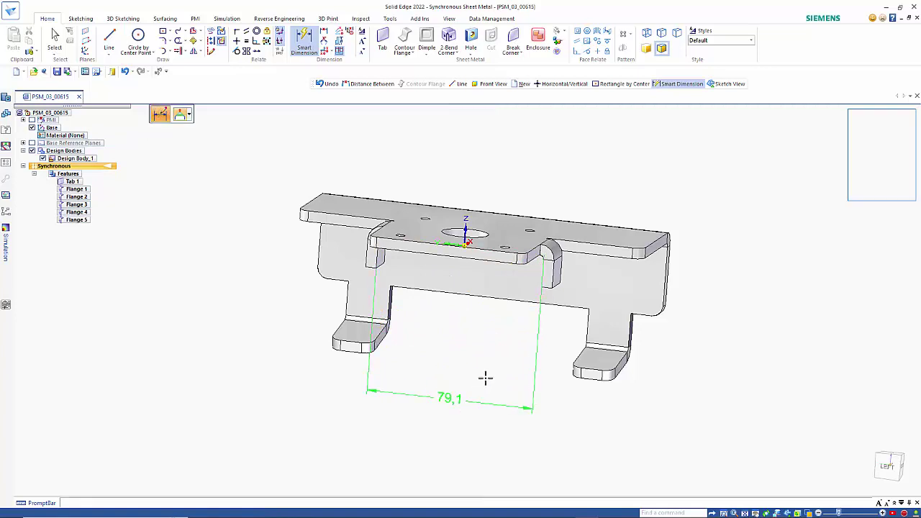
pyautogui.click(468, 400)
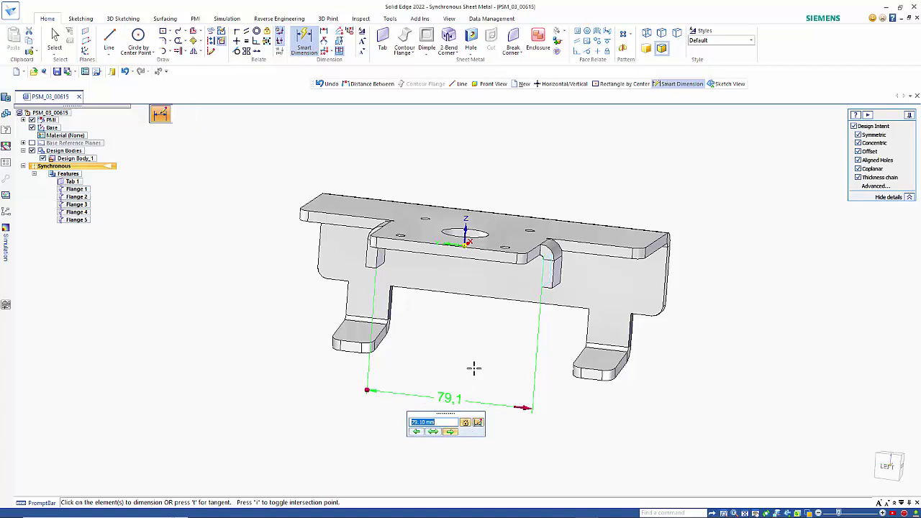
pyautogui.press('Return')
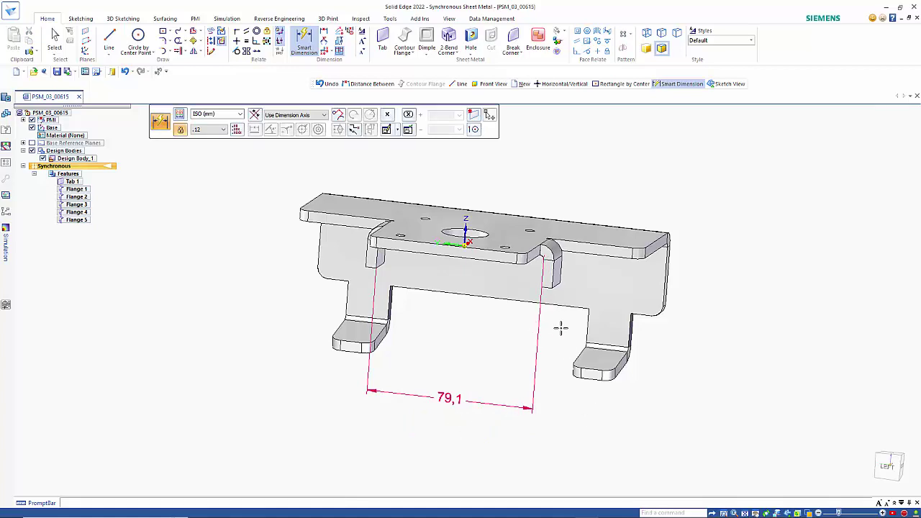
pyautogui.moveTo(560, 328); pyautogui.dragTo(571, 443, button='middle')
pyautogui.moveTo(531, 440); pyautogui.dragTo(569, 301)
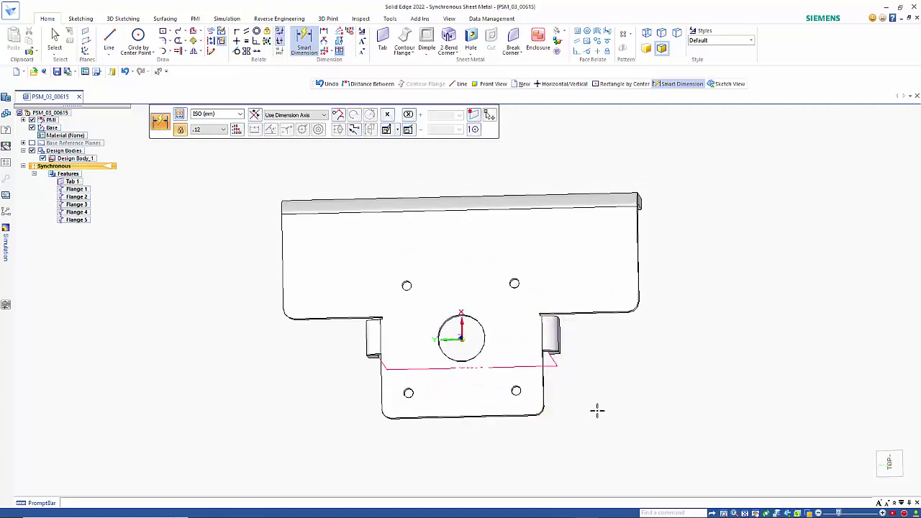
pyautogui.moveTo(598, 409); pyautogui.dragTo(602, 261, button='middle')
# - Try moving the bend face beside the tab with locked dimensions relaxed, then cancel the move
pyautogui.press('Escape')
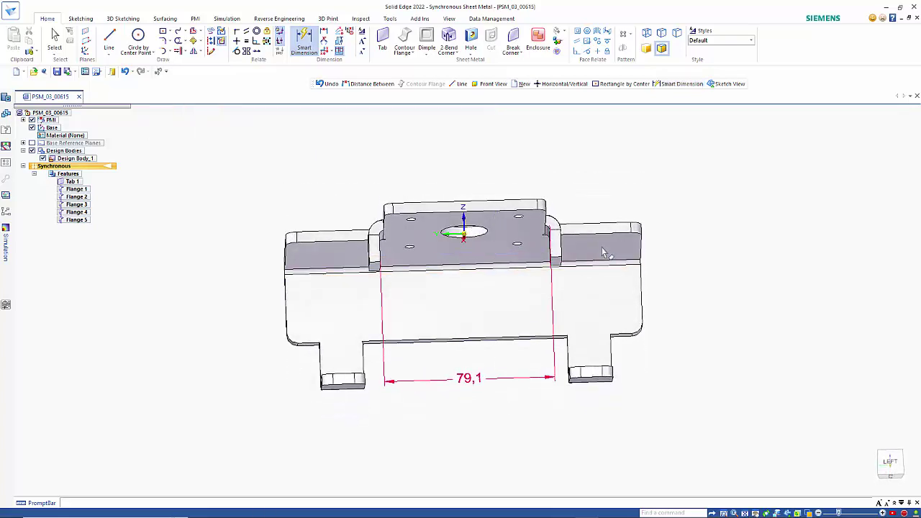
pyautogui.click(567, 279)
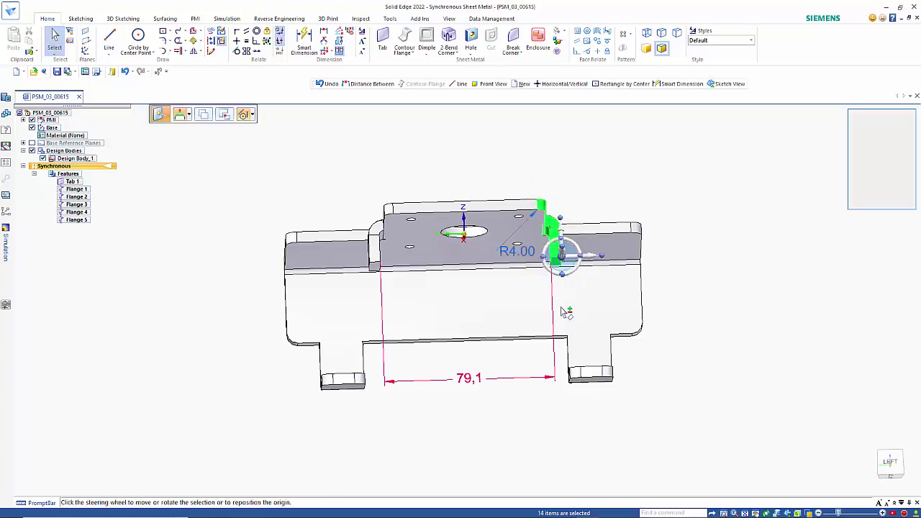
pyautogui.moveTo(685, 282); pyautogui.dragTo(623, 345, button='middle')
pyautogui.click(558, 313)
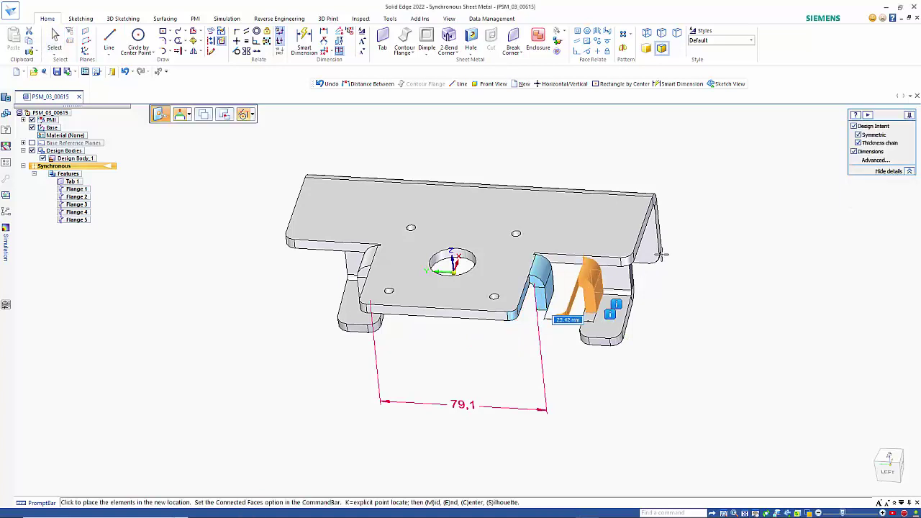
pyautogui.click(855, 152)
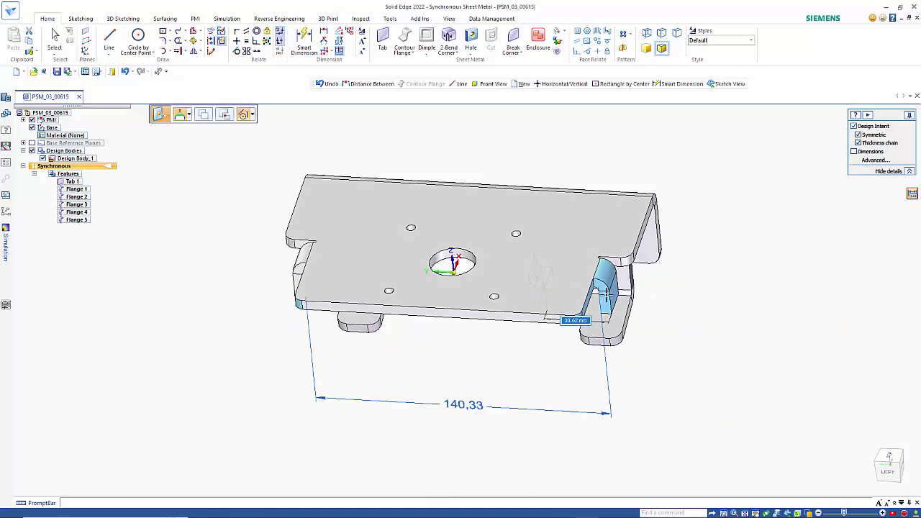
pyautogui.press('Escape')
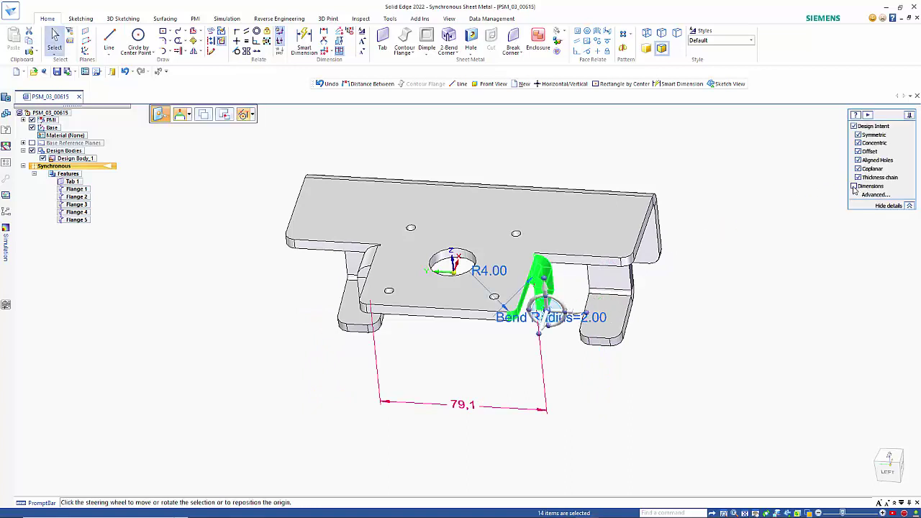
# - Edit the 79,1 width dimension to 83,05, then to 80 mm
pyautogui.click(465, 410)
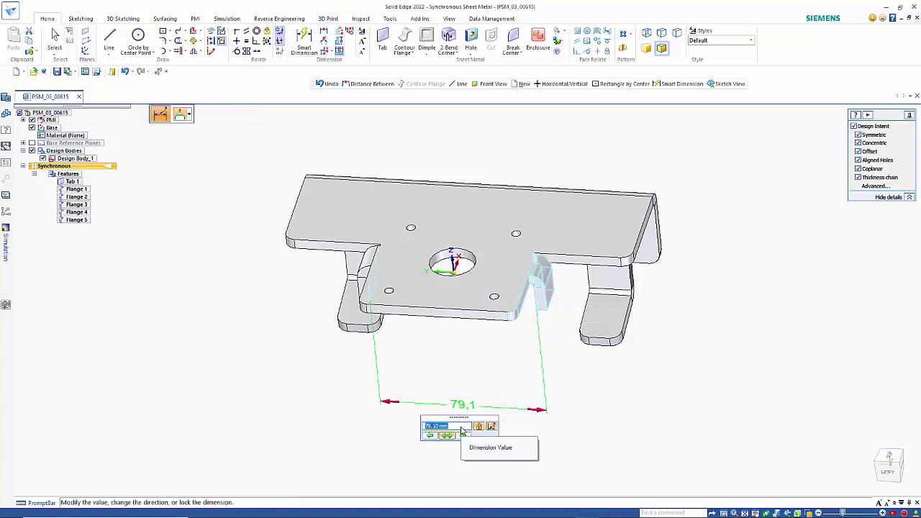
pyautogui.write('83.05')
pyautogui.press('Return')
pyautogui.scroll(1, 461, 430)
pyautogui.scroll(-2, 461, 429)
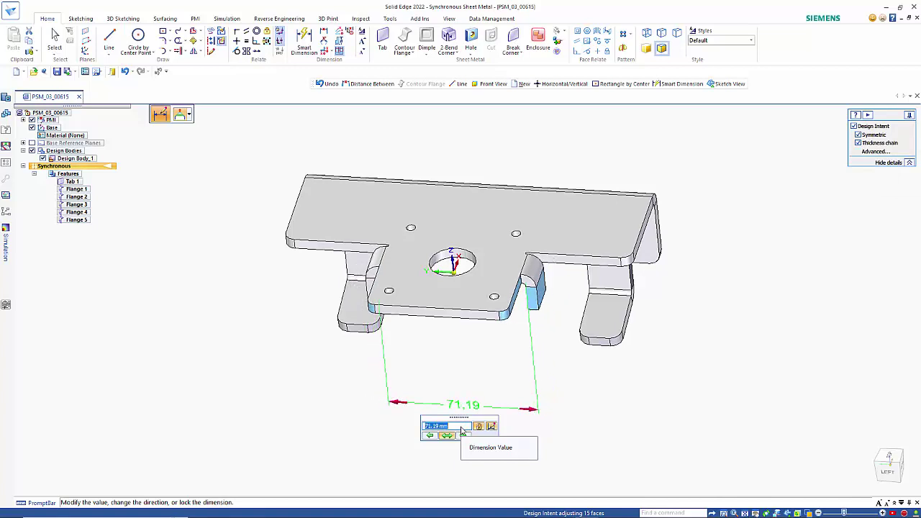
pyautogui.write('8')
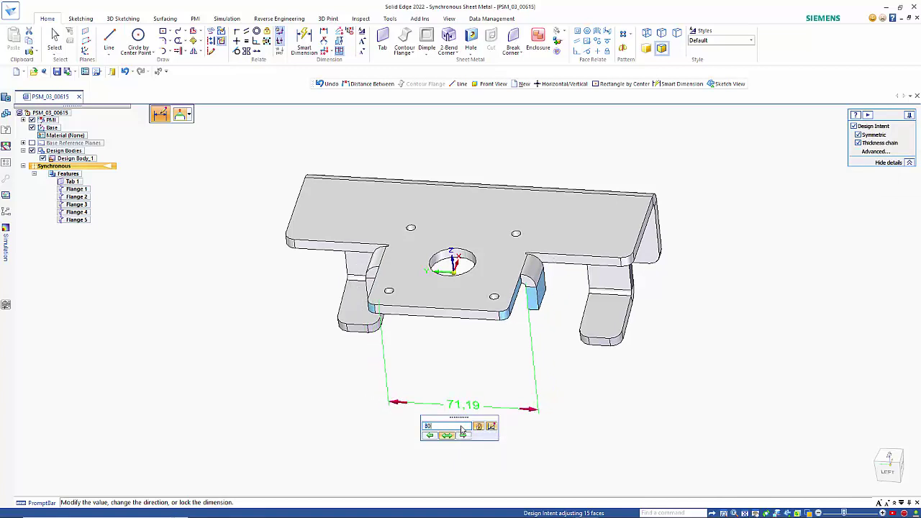
pyautogui.write('0')
pyautogui.press('Return')
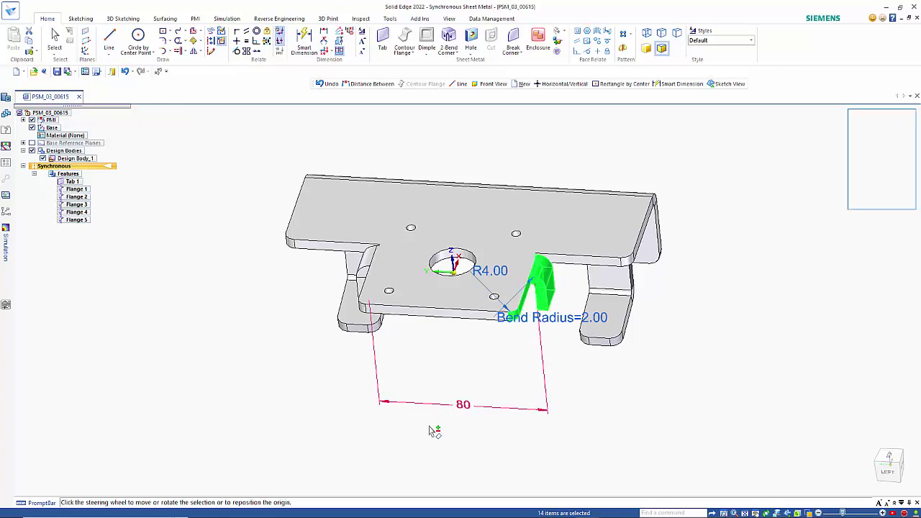
pyautogui.press('Escape')
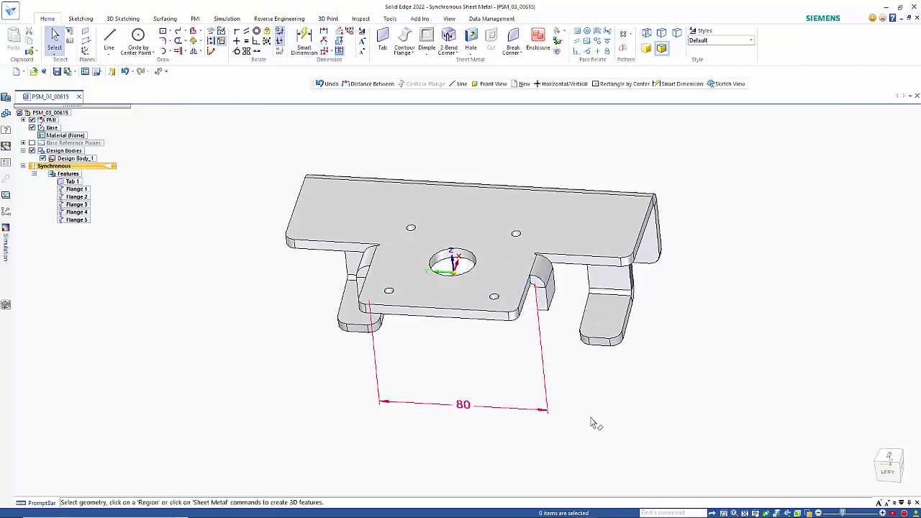
pyautogui.moveTo(590, 423); pyautogui.dragTo(569, 422, button='middle')
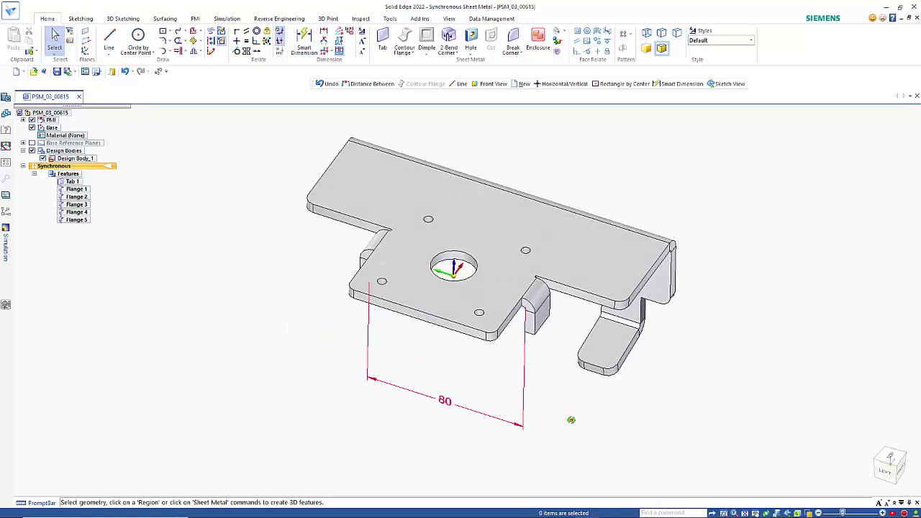
pyautogui.click(429, 221)
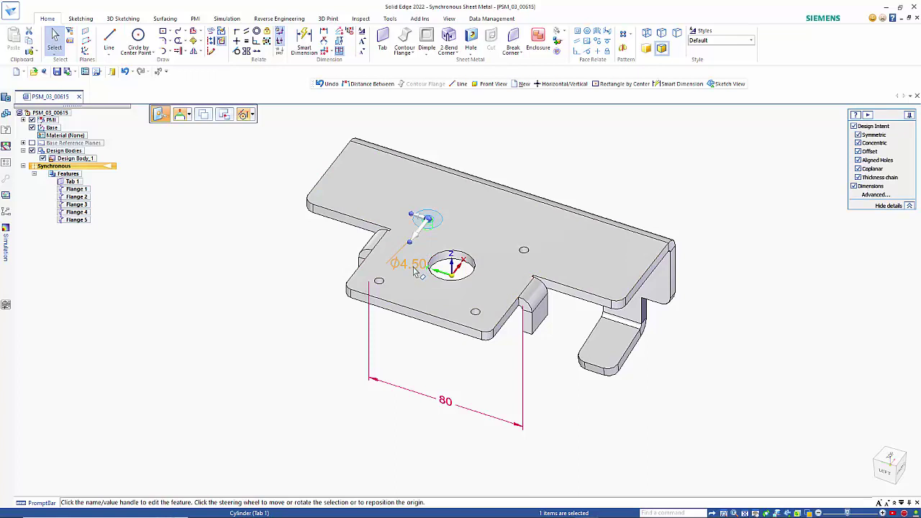
pyautogui.click(412, 265)
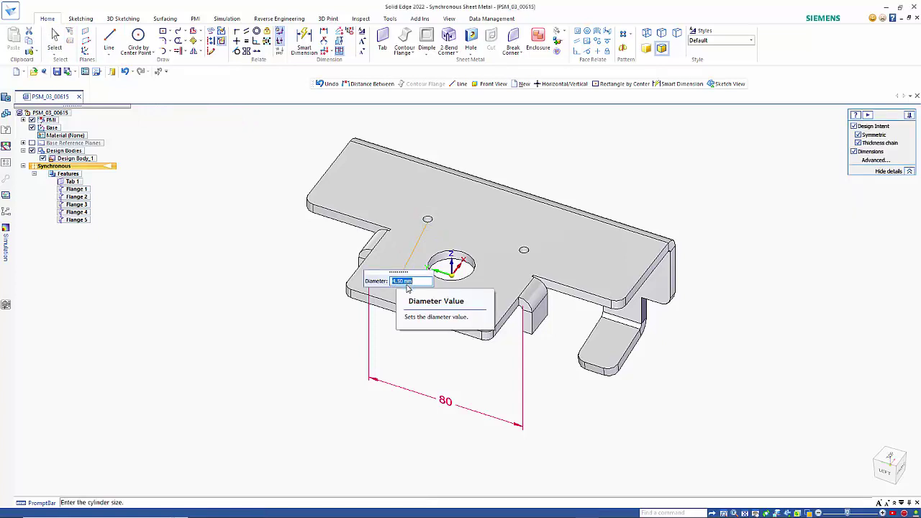
pyautogui.moveTo(407, 272); pyautogui.dragTo(465, 134)
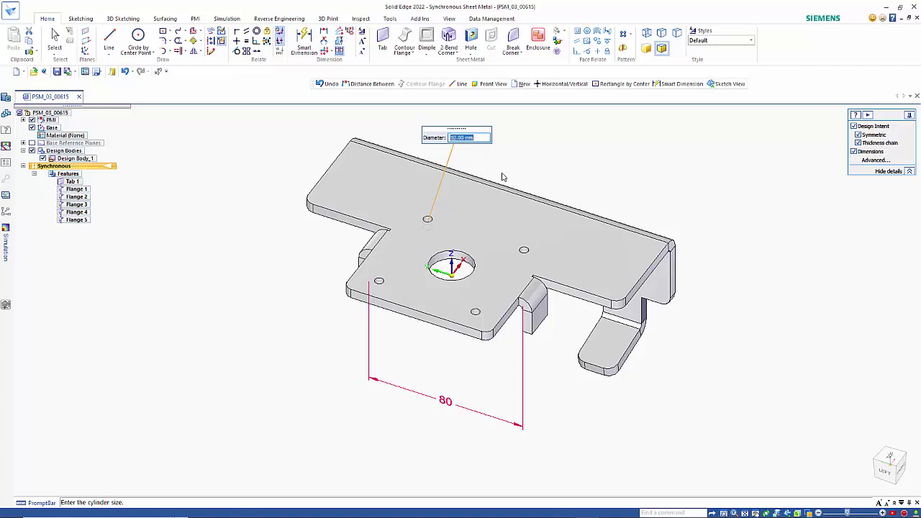
pyautogui.press('Return')
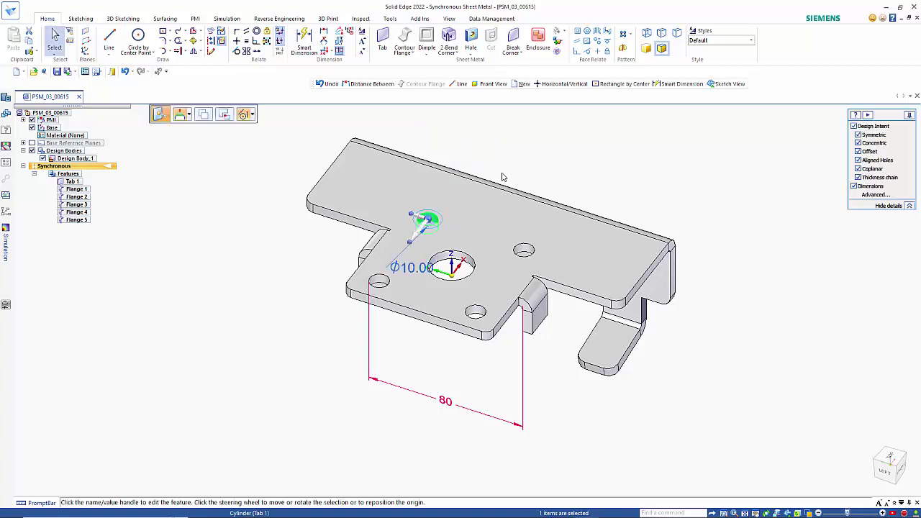
# - Recognize the plate's imported holes, accepting them as Hole 1 and Hole 2
pyautogui.click(502, 177)
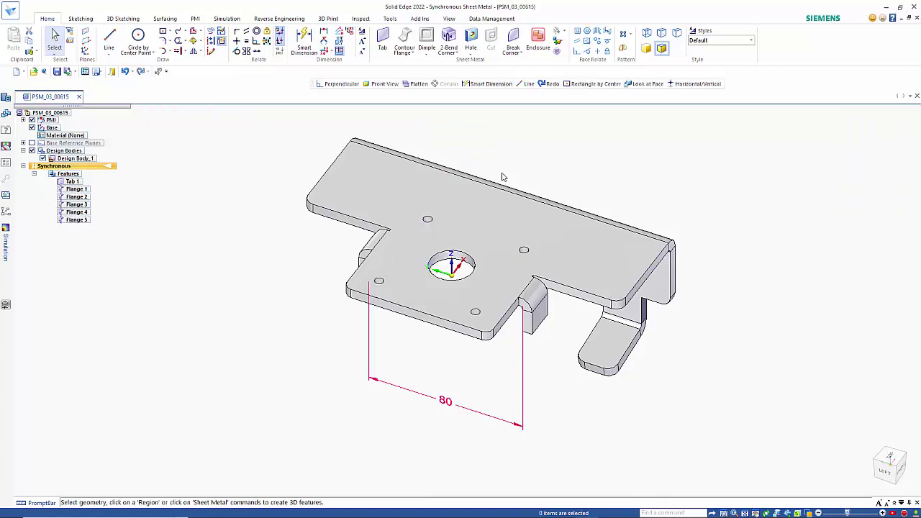
pyautogui.click(472, 56)
pyautogui.click(485, 86)
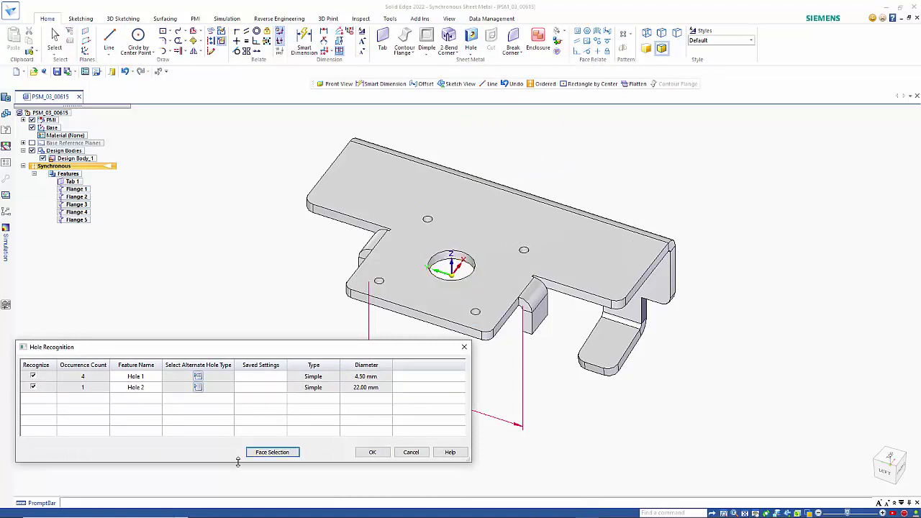
pyautogui.click(372, 453)
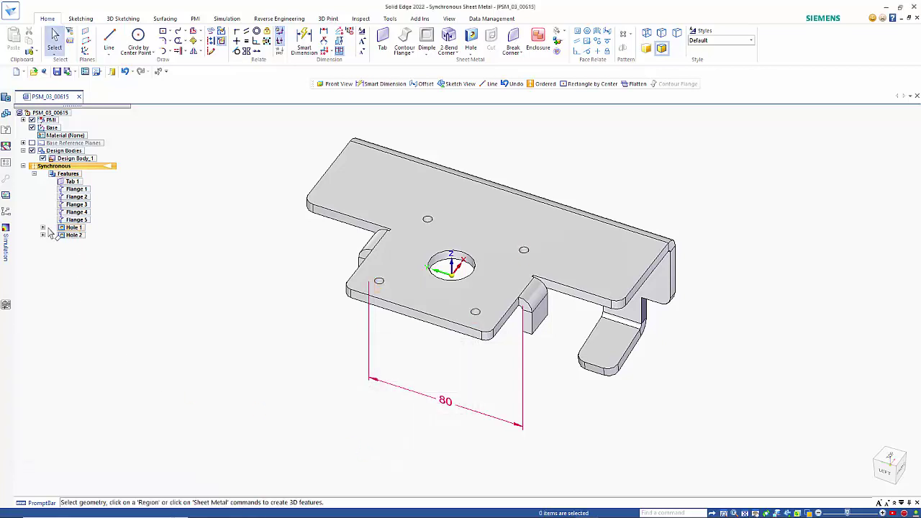
# - Set the four small plate holes to a 4.5 mm ISO Metric drill-size diameter
pyautogui.click(42, 227)
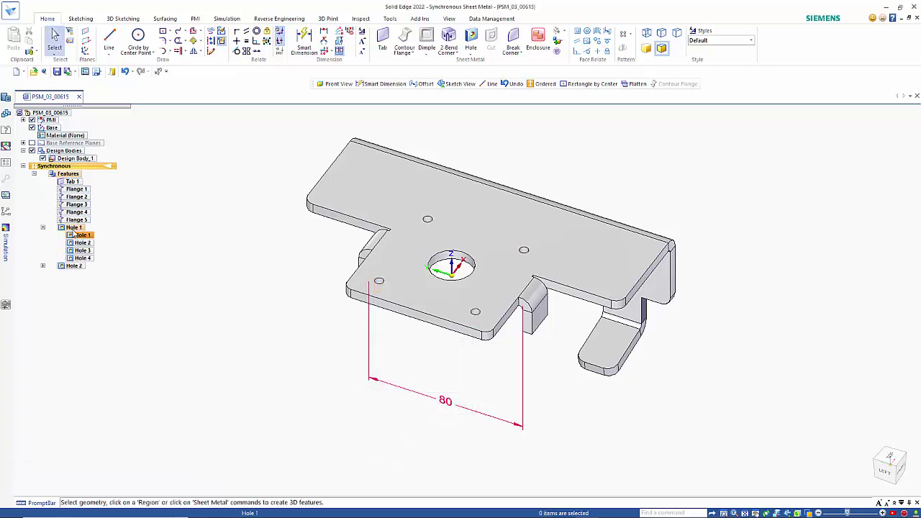
pyautogui.click(74, 229)
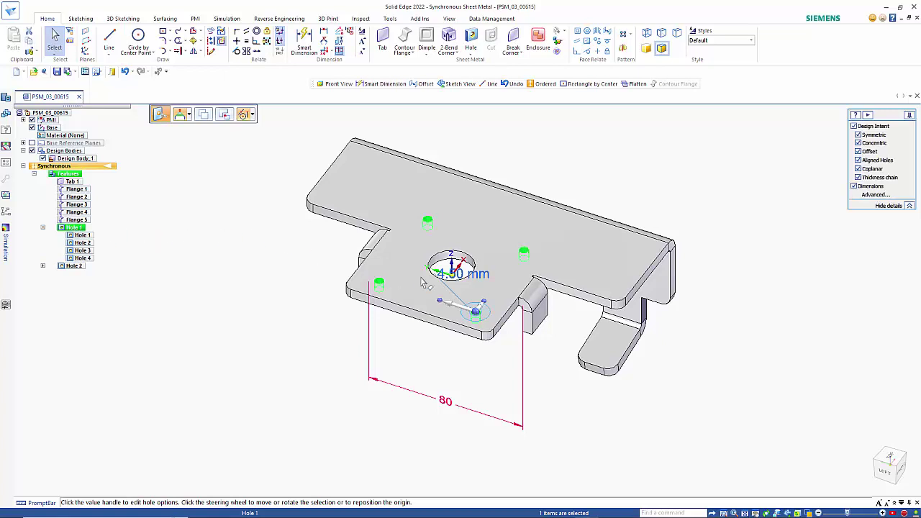
pyautogui.press('Escape')
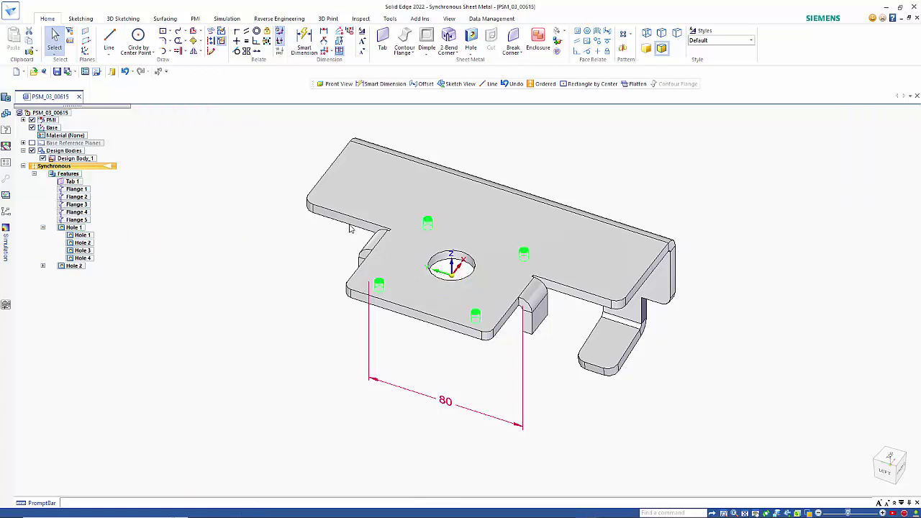
pyautogui.click(428, 223)
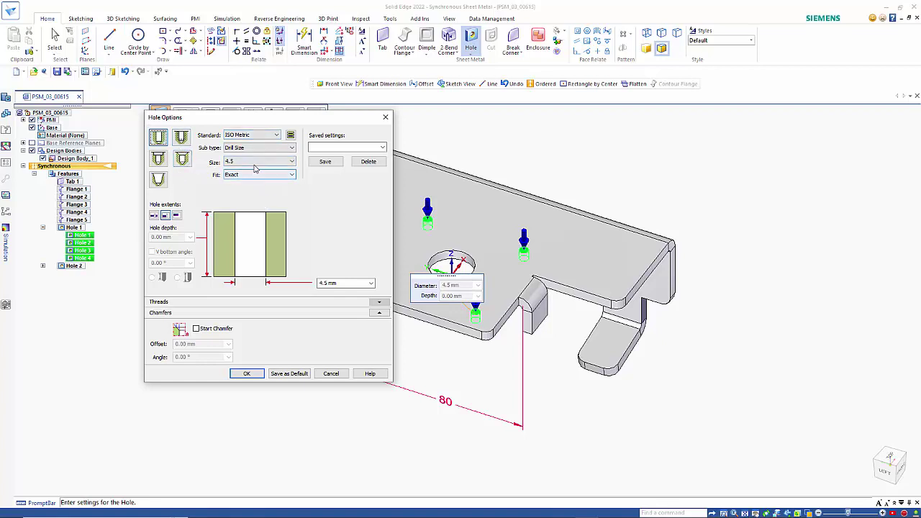
pyautogui.click(246, 373)
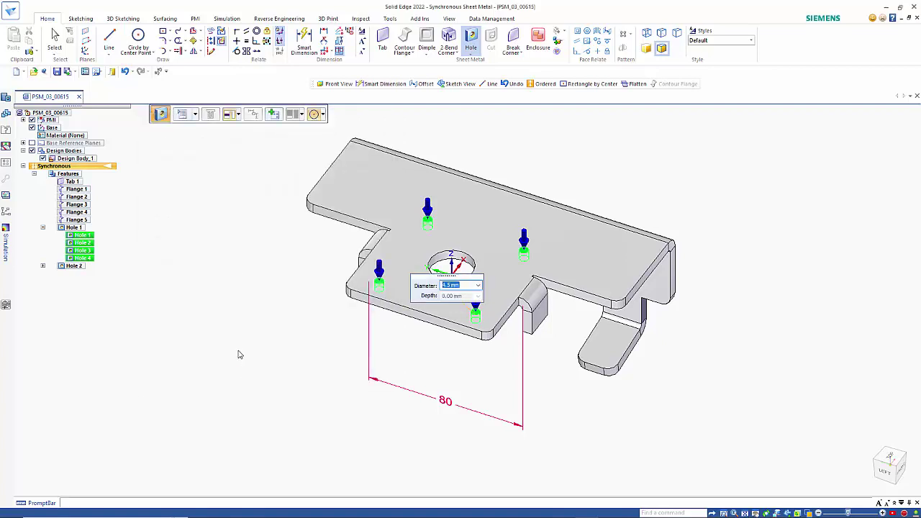
pyautogui.press('Return')
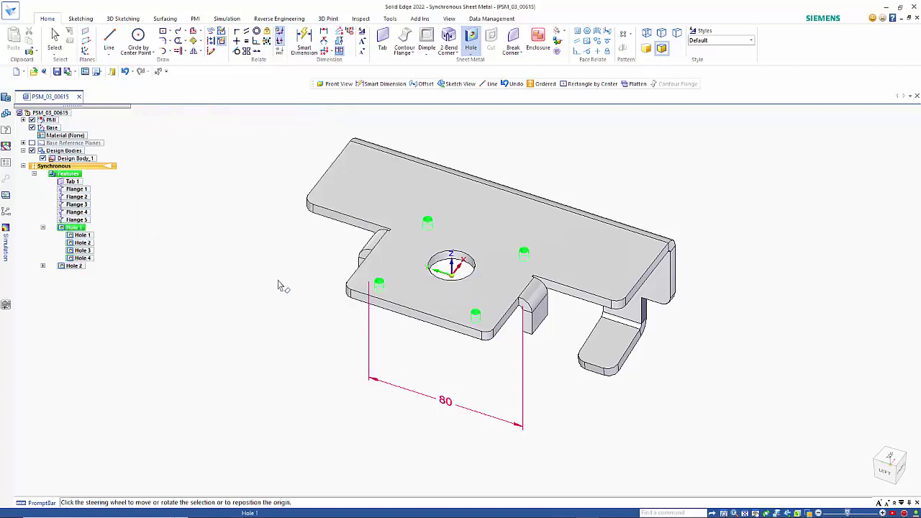
pyautogui.moveTo(442, 373); pyautogui.dragTo(324, 274, button='middle')
# - Use the steering wheel to move Hole 3 to a new spot on the top plate
pyautogui.click(277, 309)
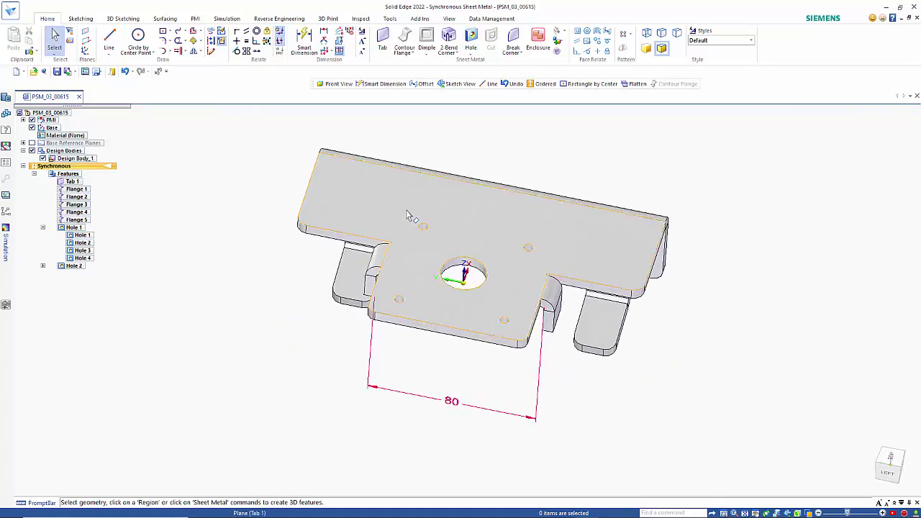
pyautogui.click(425, 230)
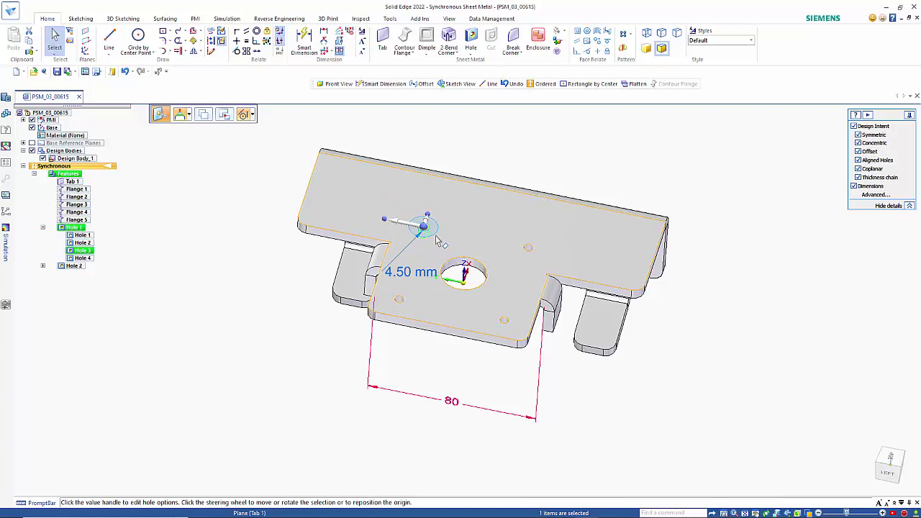
pyautogui.moveTo(464, 242); pyautogui.dragTo(447, 238, button='middle')
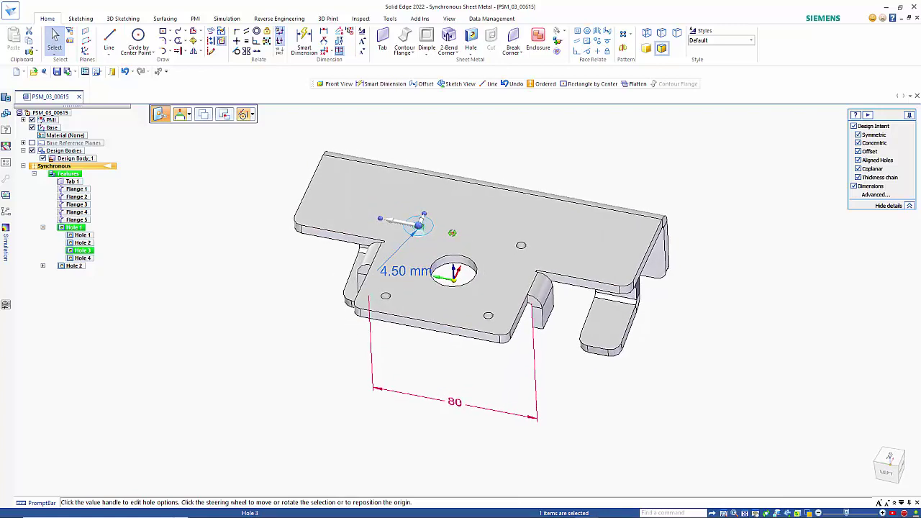
pyautogui.click(430, 230)
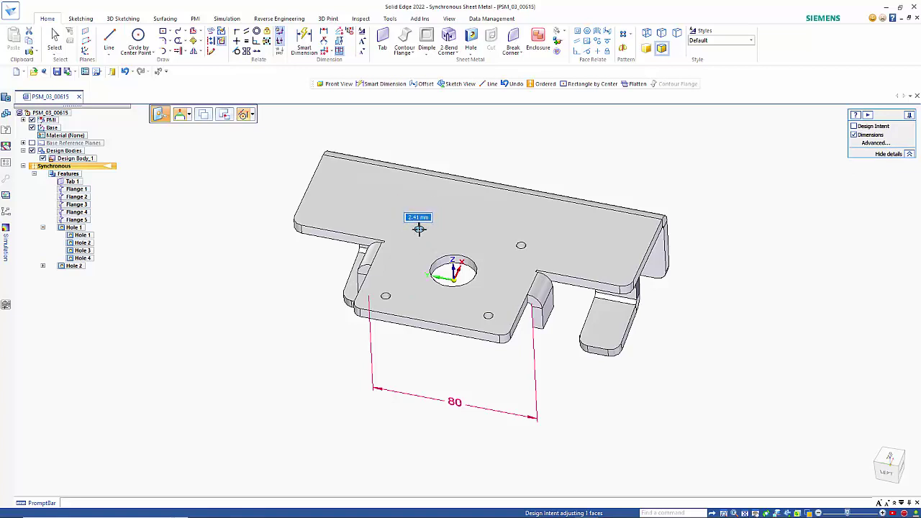
pyautogui.click(419, 229)
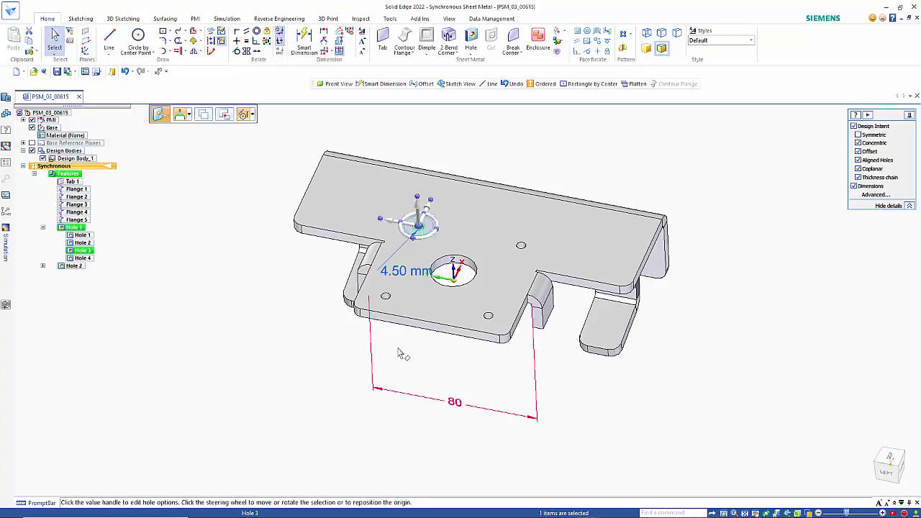
pyautogui.moveTo(425, 367); pyautogui.dragTo(360, 321, button='middle')
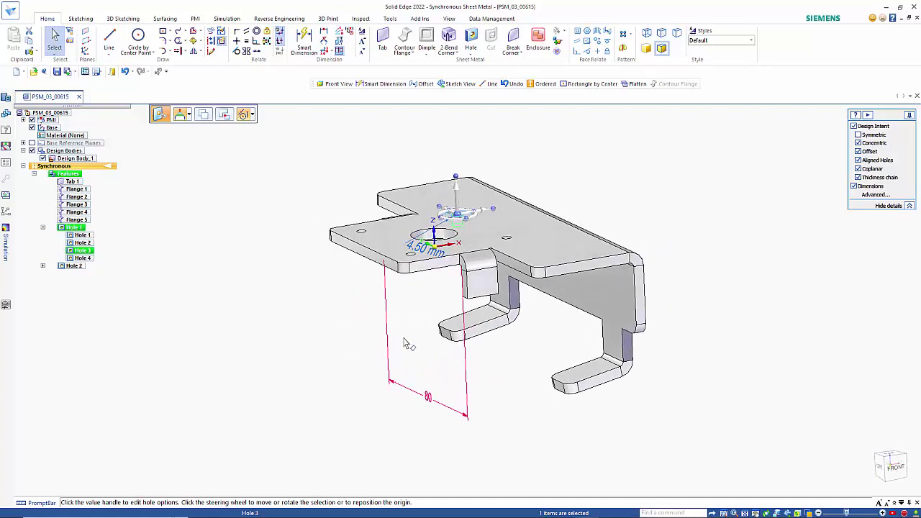
pyautogui.click(403, 341)
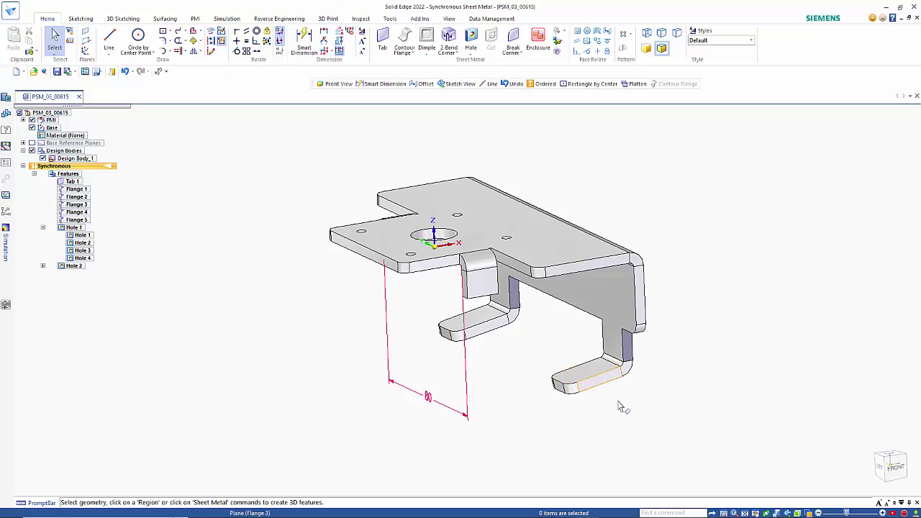
# - Make the lower flange face persistently perpendicular to the chosen reference flange face
pyautogui.scroll(2, 617, 409)
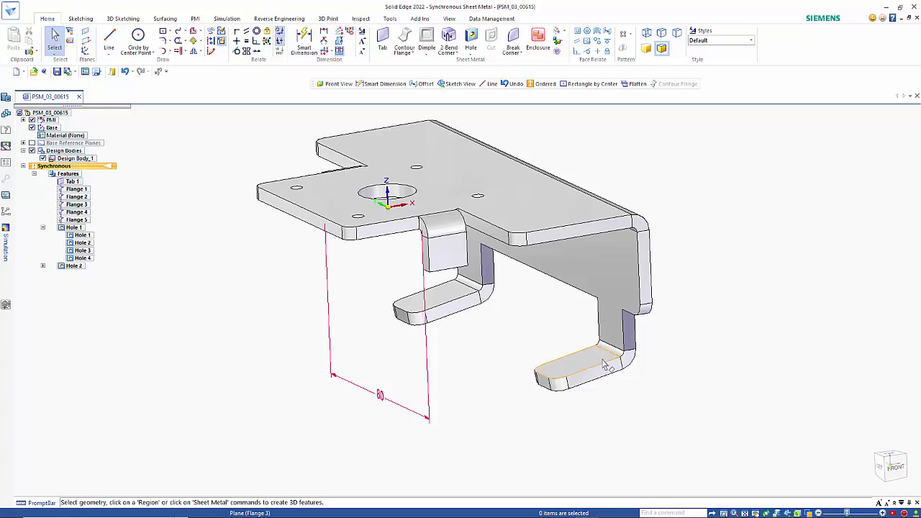
pyautogui.click(605, 363)
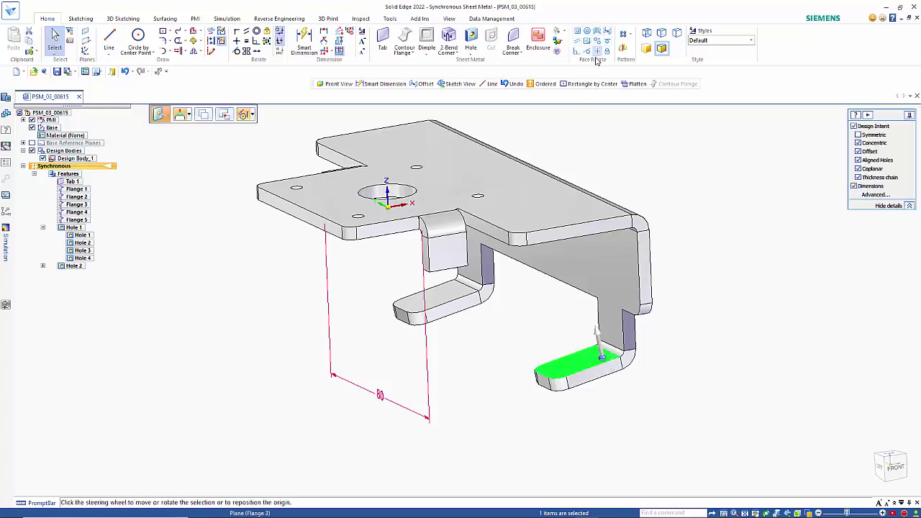
pyautogui.scroll(-1, 596, 61)
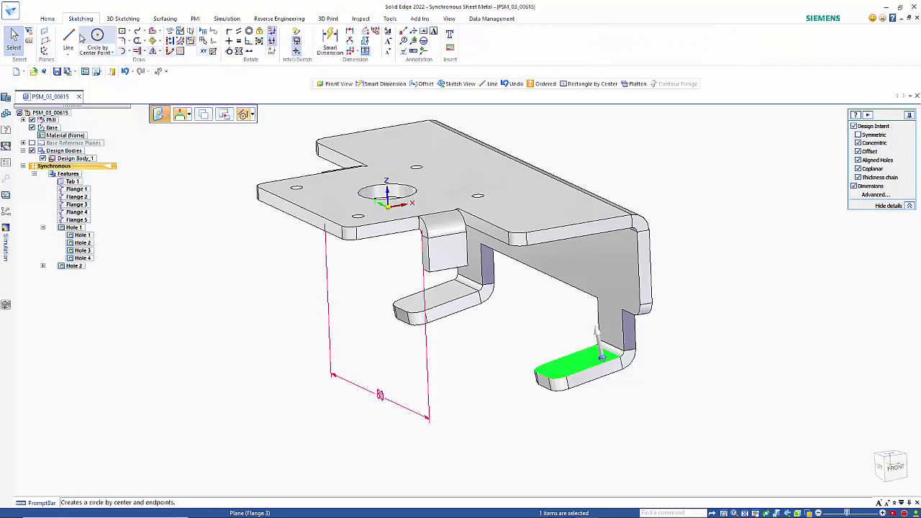
pyautogui.click(47, 18)
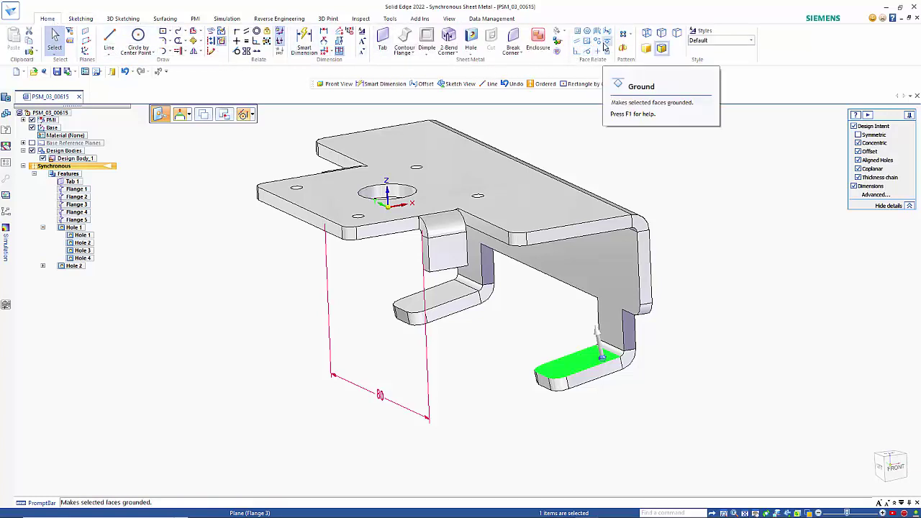
pyautogui.click(577, 51)
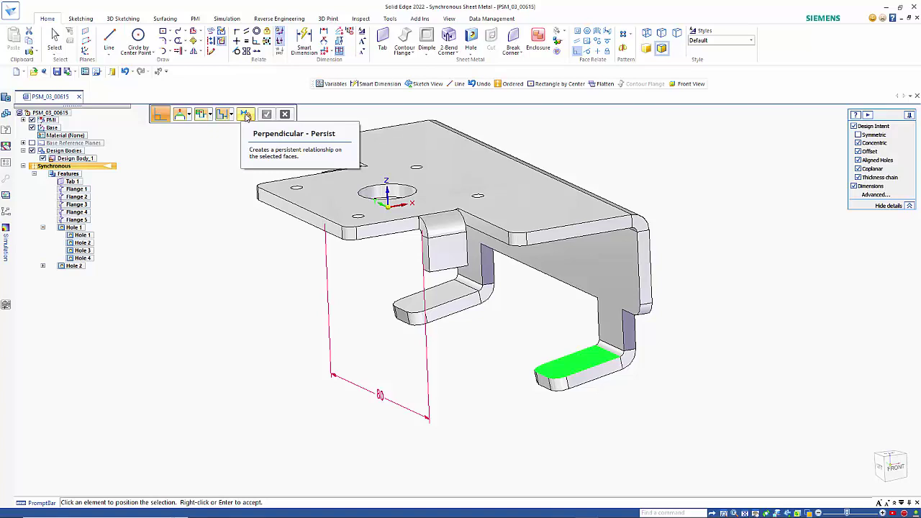
pyautogui.click(246, 115)
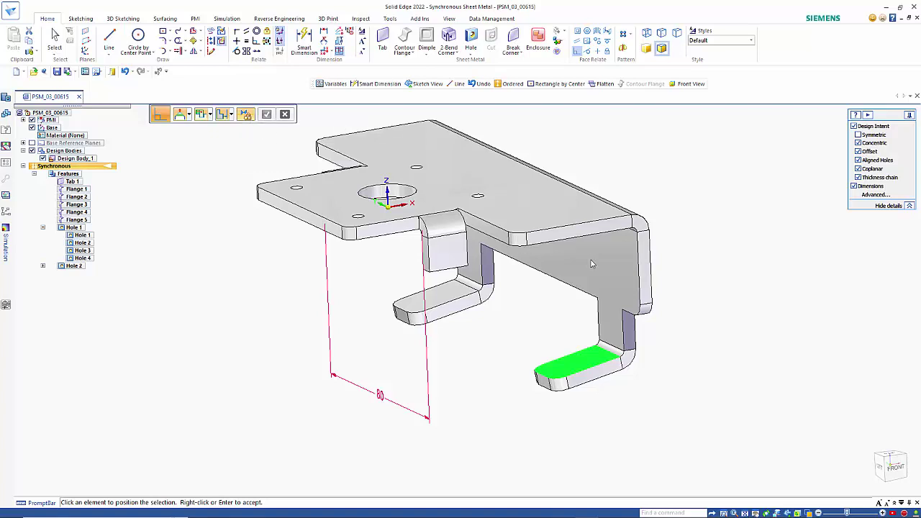
pyautogui.click(569, 363)
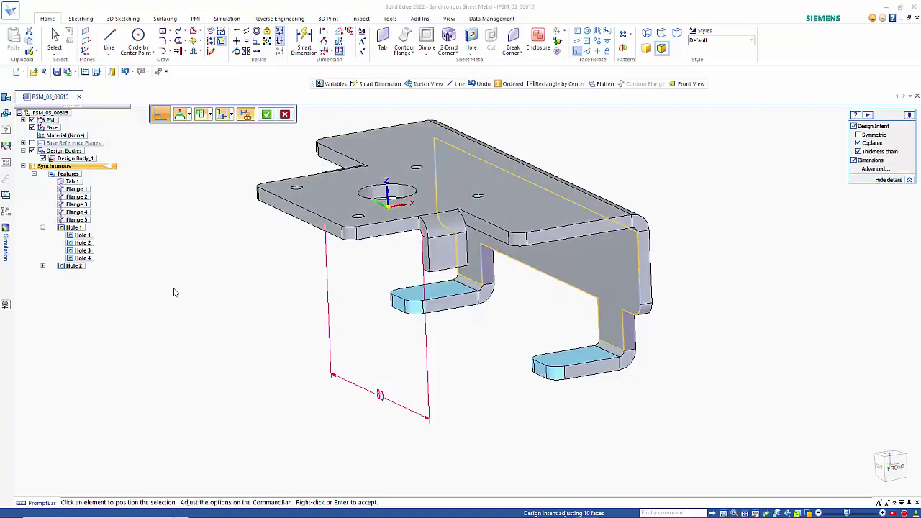
pyautogui.press('Return')
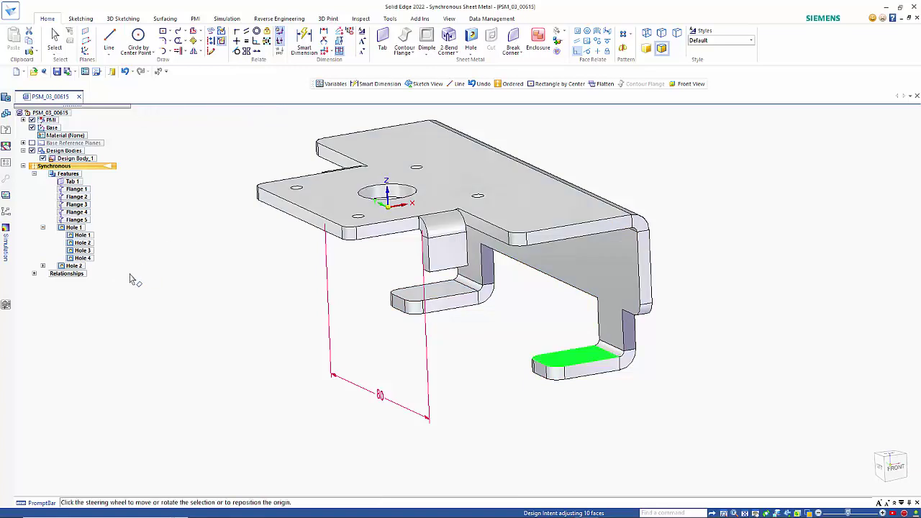
# - Check that Perpendicular 1 lists its two planes under Relationships
pyautogui.click(34, 274)
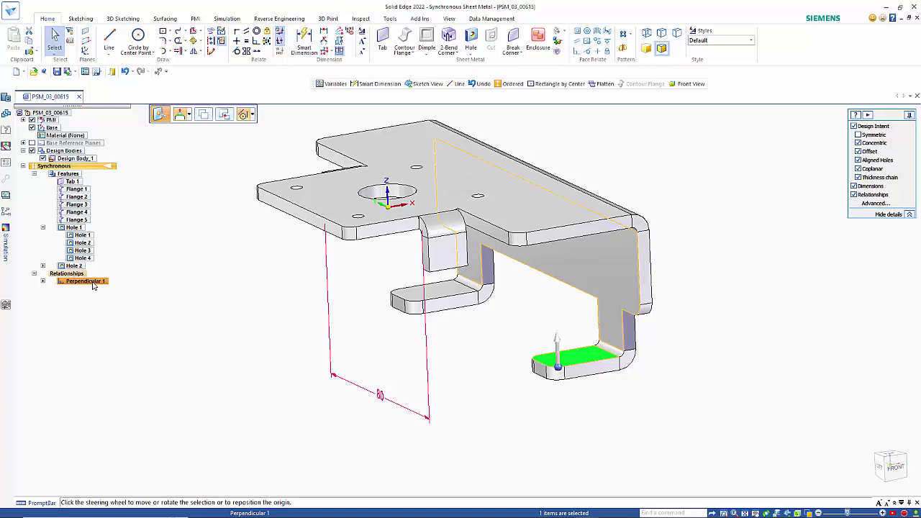
pyautogui.click(43, 281)
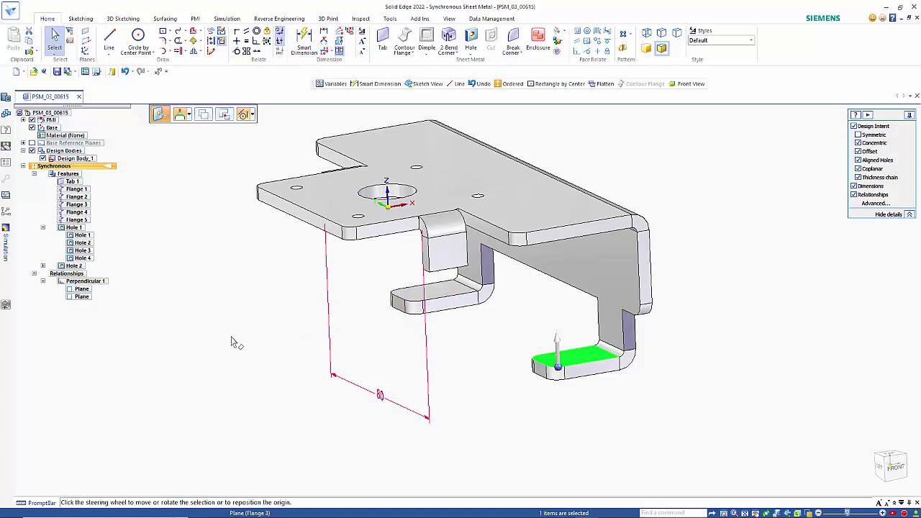
pyautogui.moveTo(269, 346); pyautogui.dragTo(308, 374, button='middle')
pyautogui.press('Escape')
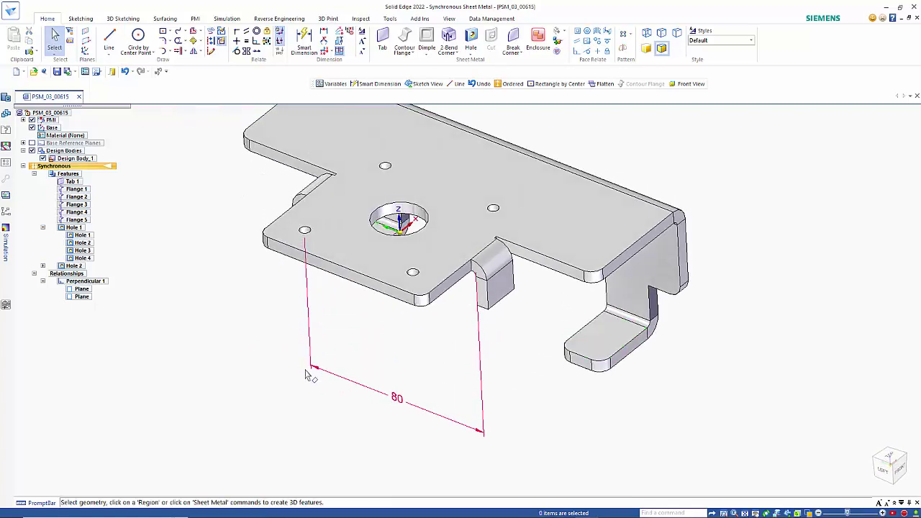
pyautogui.moveTo(621, 410); pyautogui.dragTo(529, 396, button='middle')
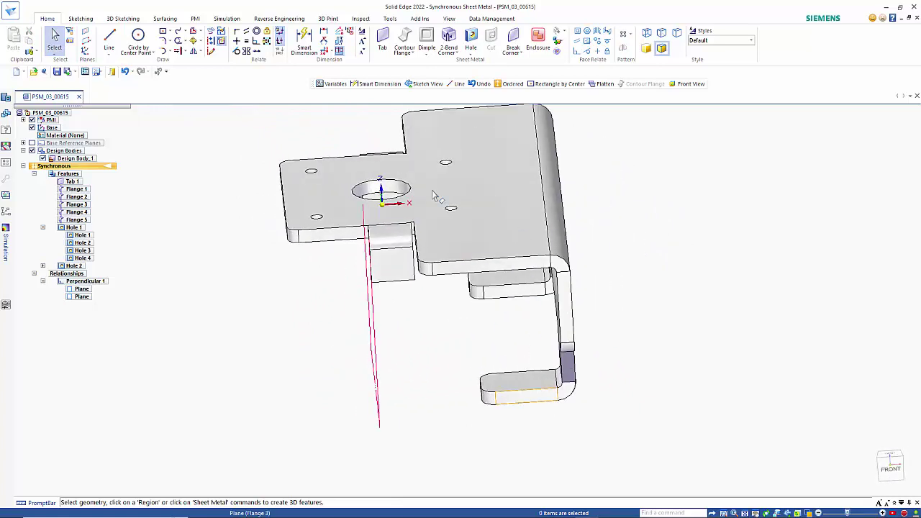
# - Place a 103 Smart Dimension between the two flange edges across the part's width
pyautogui.click(304, 39)
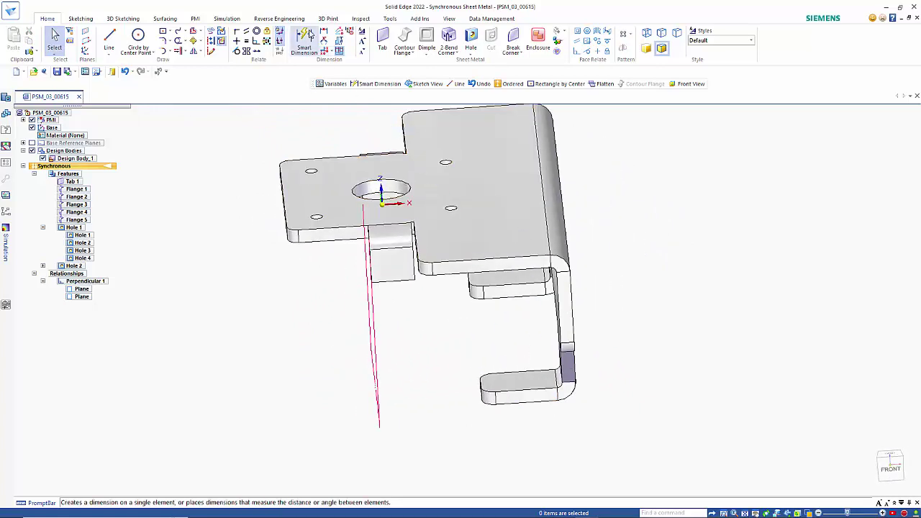
pyautogui.click(572, 295)
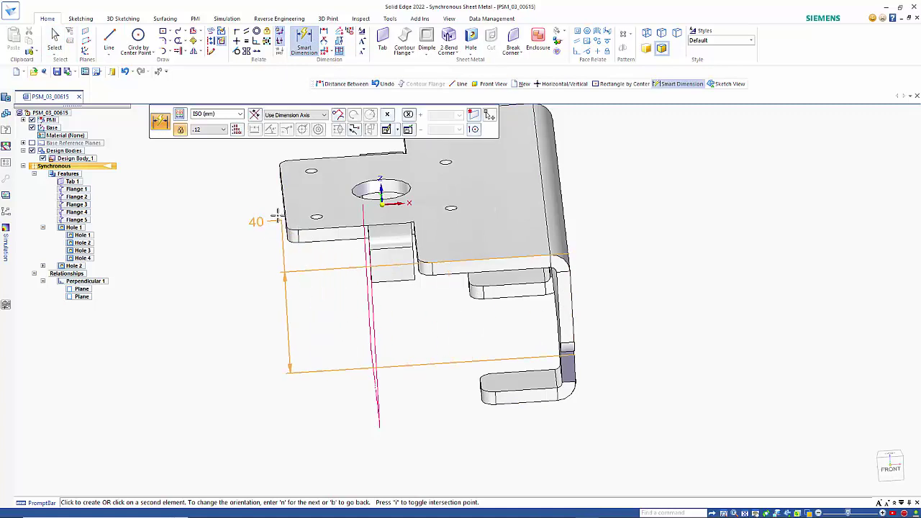
pyautogui.click(288, 226)
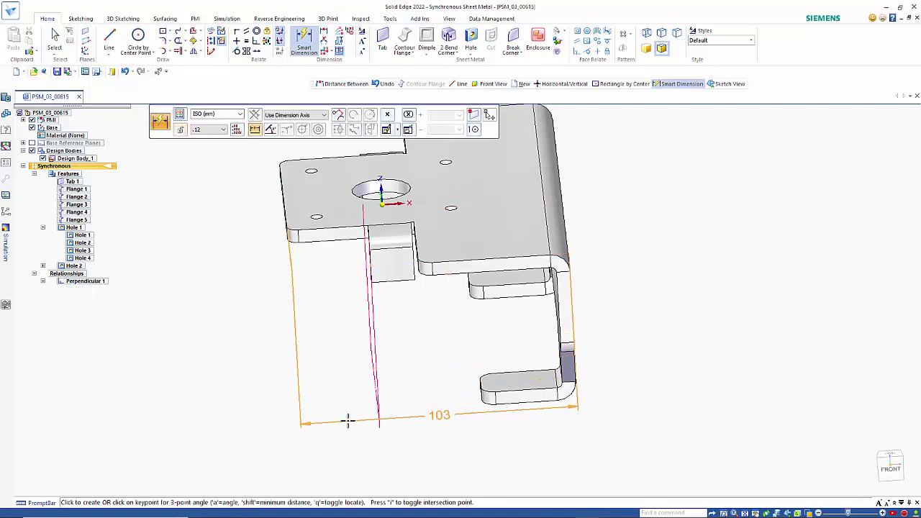
pyautogui.moveTo(350, 420); pyautogui.dragTo(364, 444, button='middle')
pyautogui.click(367, 454)
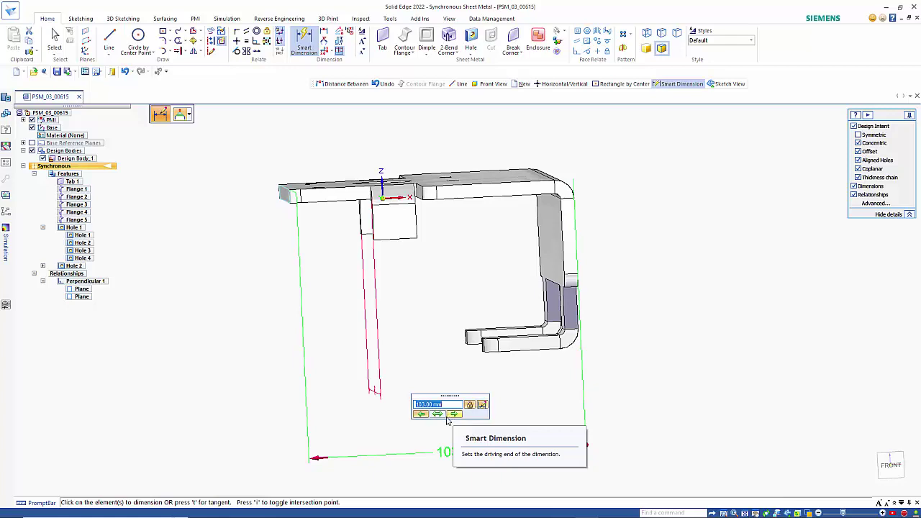
# - Change the width dimension to 110, then undo it back to 103
pyautogui.moveTo(454, 380); pyautogui.dragTo(315, 228, button='middle')
pyautogui.moveTo(582, 380); pyautogui.dragTo(472, 320, button='middle')
pyautogui.click(438, 414)
pyautogui.moveTo(578, 372); pyautogui.dragTo(615, 393, button='middle')
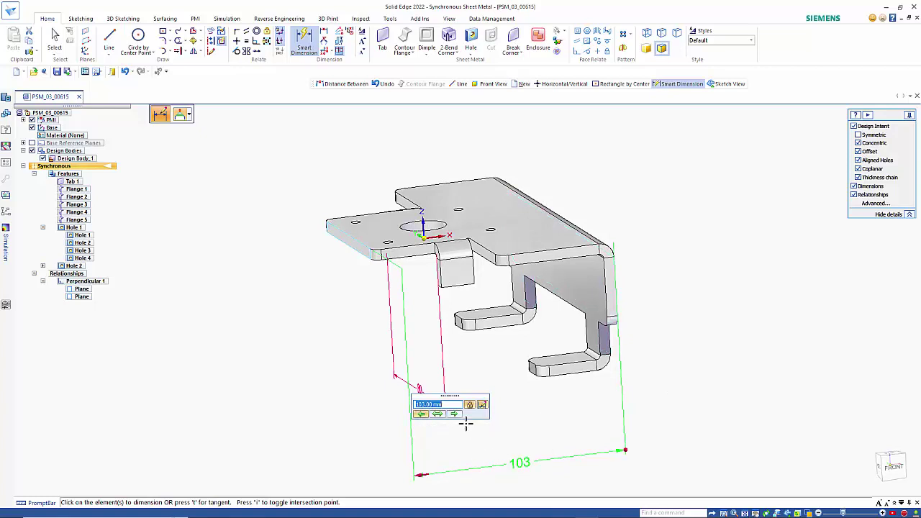
pyautogui.write('110')
pyautogui.press('Return')
pyautogui.hotkey('ctrl', 'f')
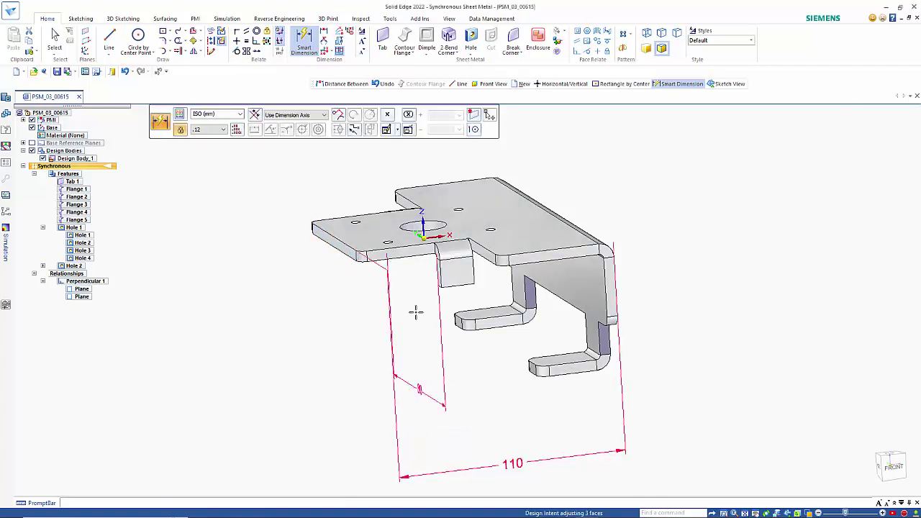
pyautogui.moveTo(455, 282); pyautogui.dragTo(436, 334, button='middle')
pyautogui.press('Escape')
pyautogui.hotkey('ctrl', 'z')
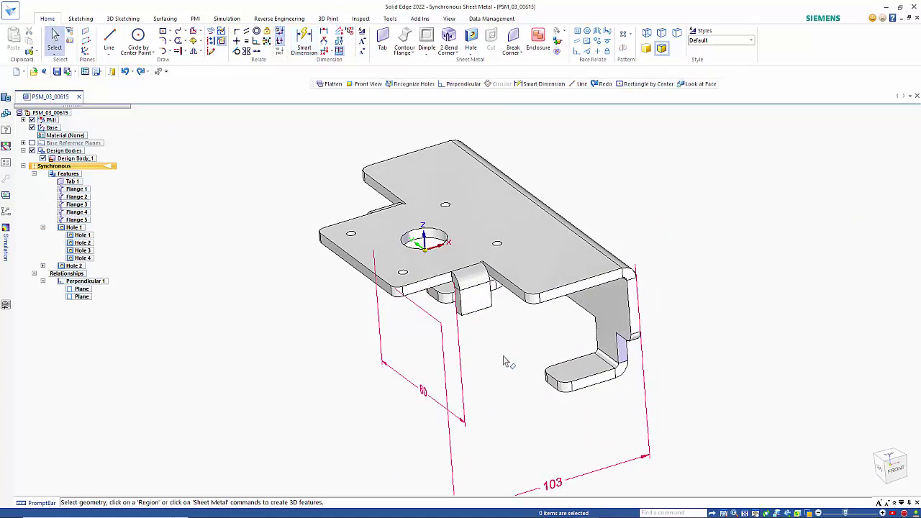
# - Edit the 103 overall width dimension to 110 and inspect the resized bracket
pyautogui.moveTo(495, 361); pyautogui.dragTo(429, 360, button='middle')
pyautogui.moveTo(294, 193); pyautogui.dragTo(383, 325)
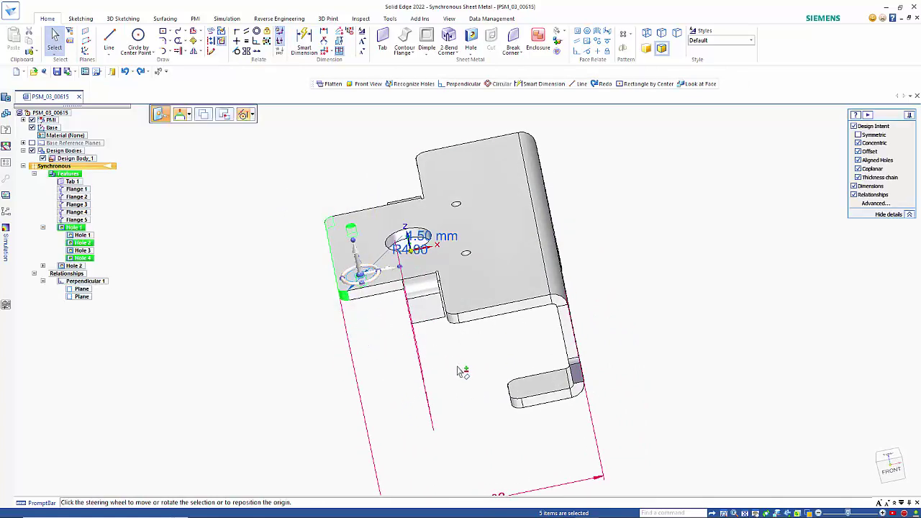
pyautogui.moveTo(465, 372); pyautogui.dragTo(506, 366, button='middle')
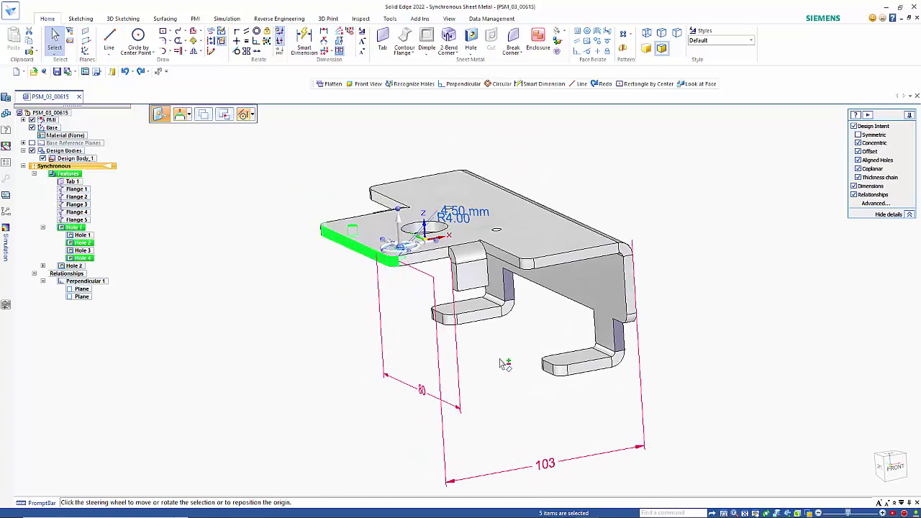
pyautogui.click(544, 464)
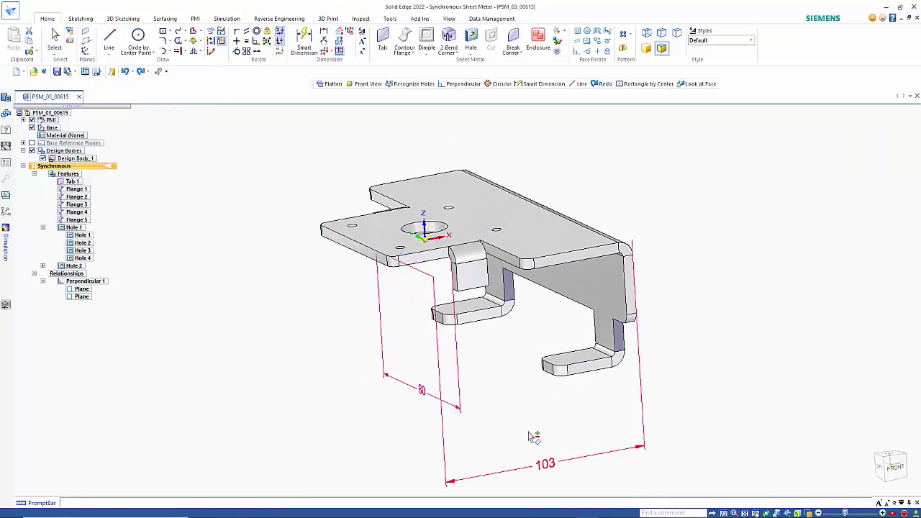
pyautogui.write('1')
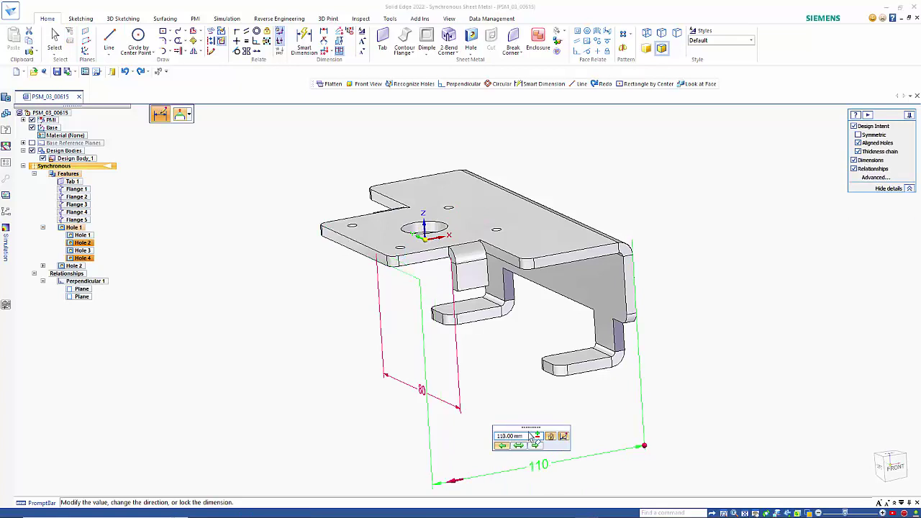
pyautogui.write('10')
pyautogui.press('Return')
pyautogui.click(376, 261)
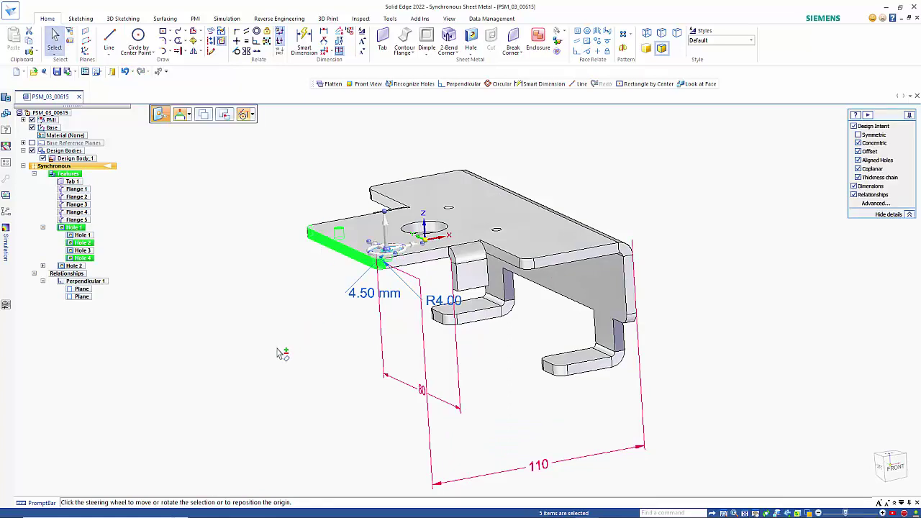
pyautogui.moveTo(288, 362)
pyautogui.mouseDown(button='middle')
pyautogui.moveTo(298, 347)
pyautogui.moveTo(300, 369)
pyautogui.mouseUp(button='middle')
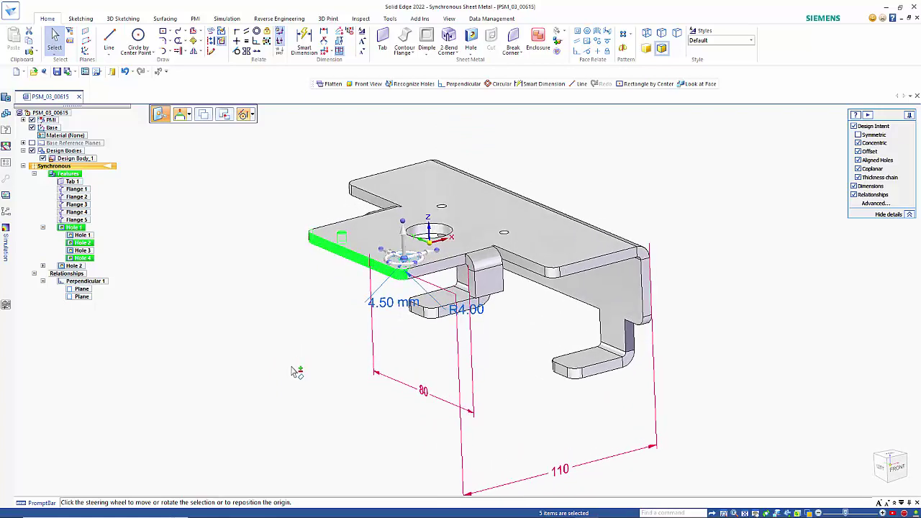